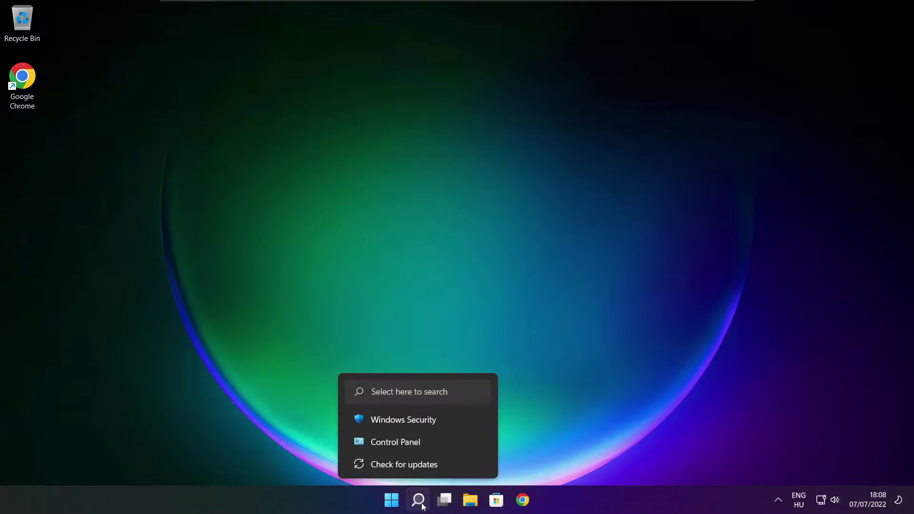
- Search Windows for 'device manager'
click(422, 503)
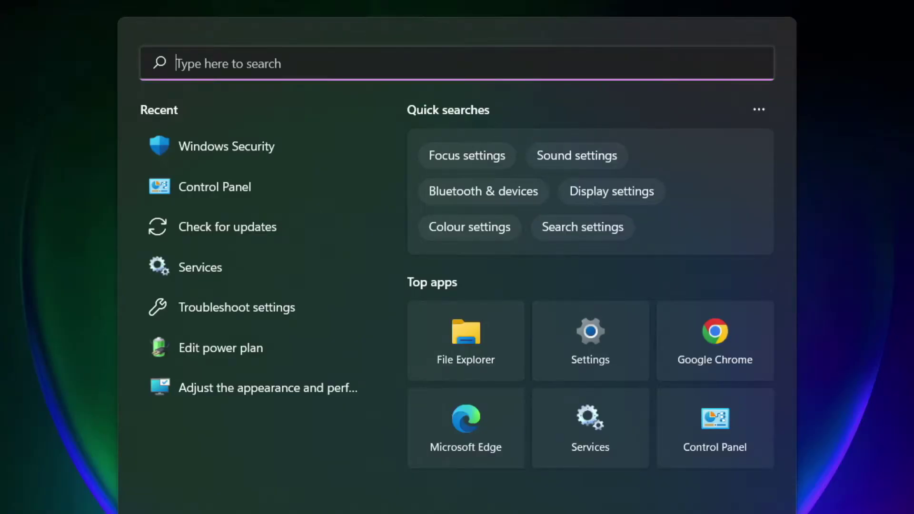
text(devic)
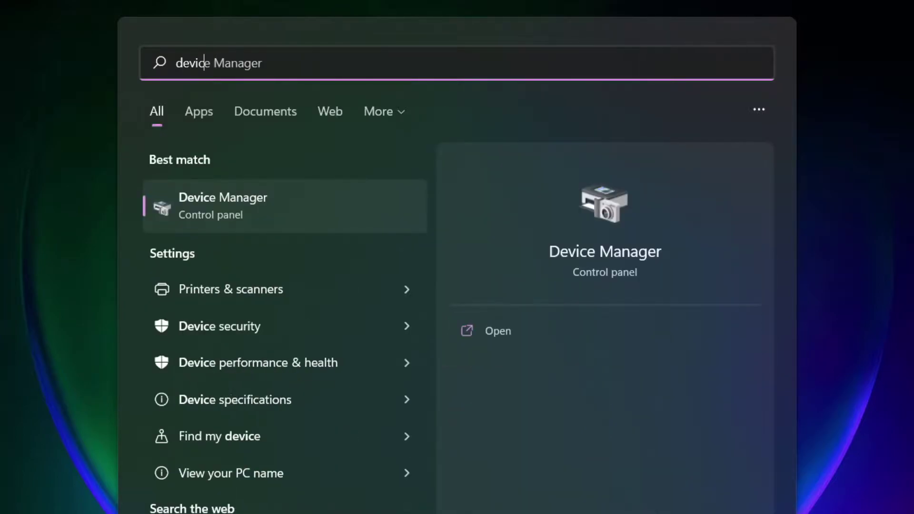
text(e manager)
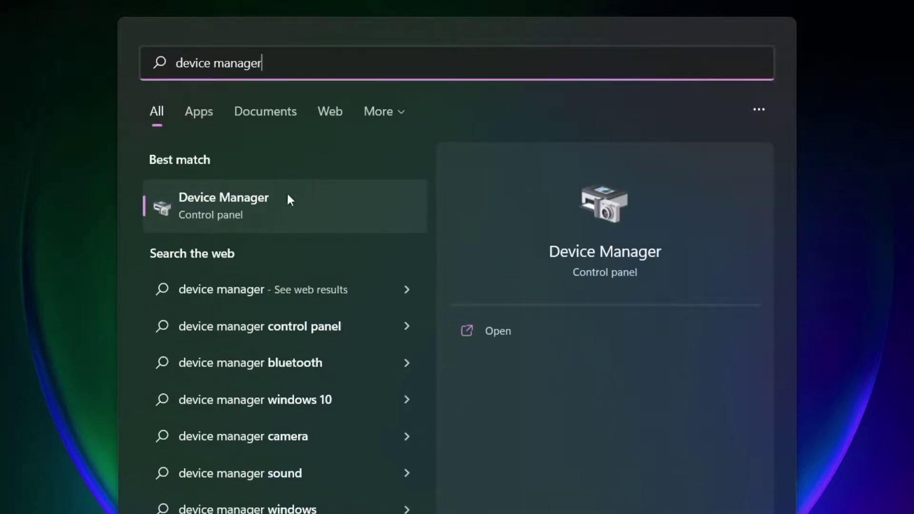
- In maximized Device Manager, search automatically for a VMware SVGA 3D display adapter driver
click(335, 214)
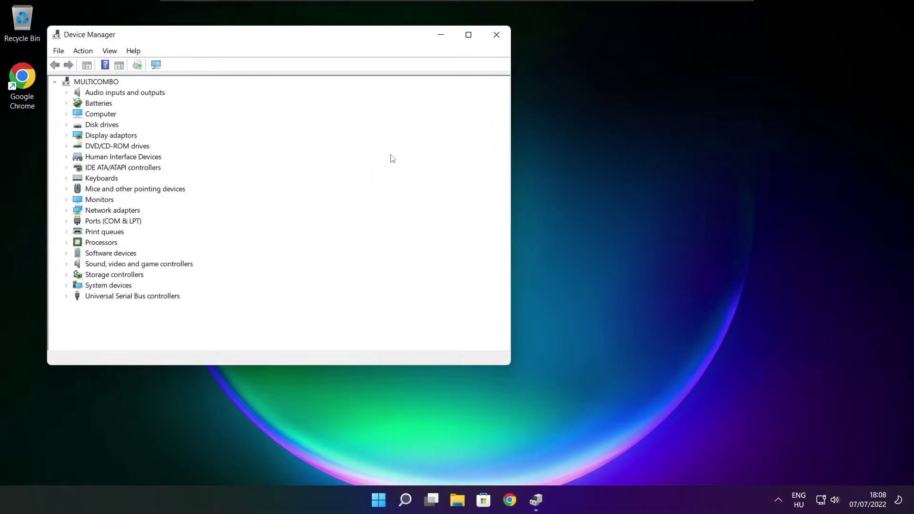
click(468, 34)
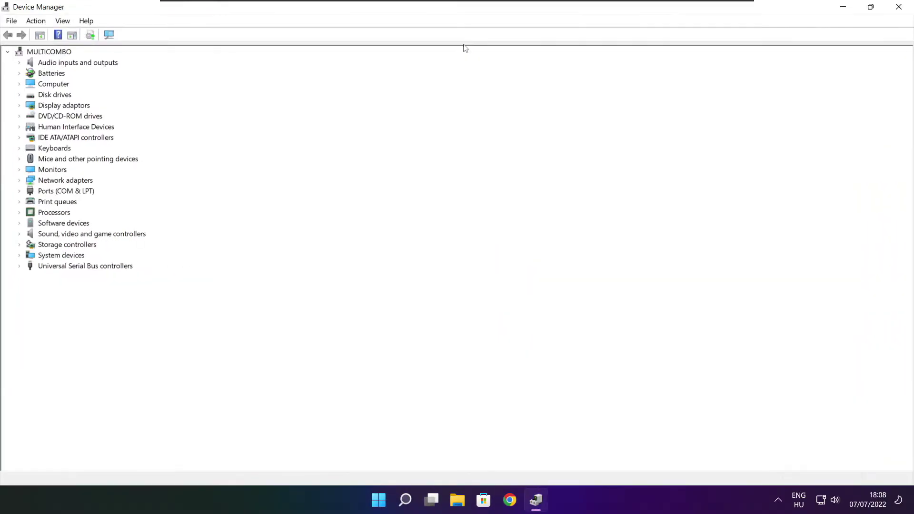
click(52, 105)
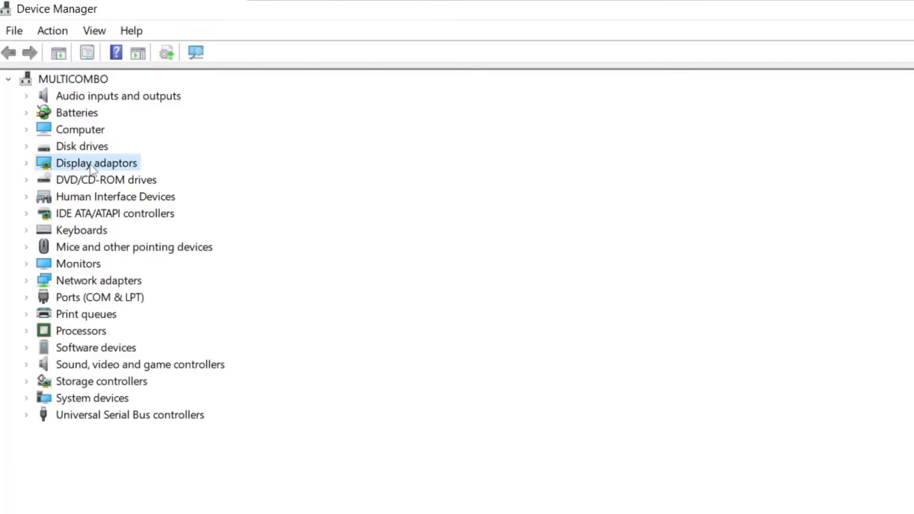
click(27, 163)
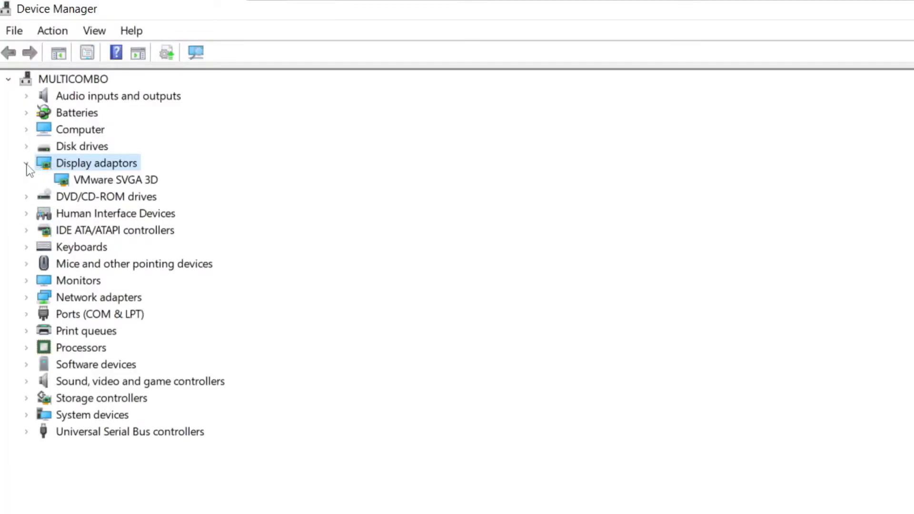
click(133, 181)
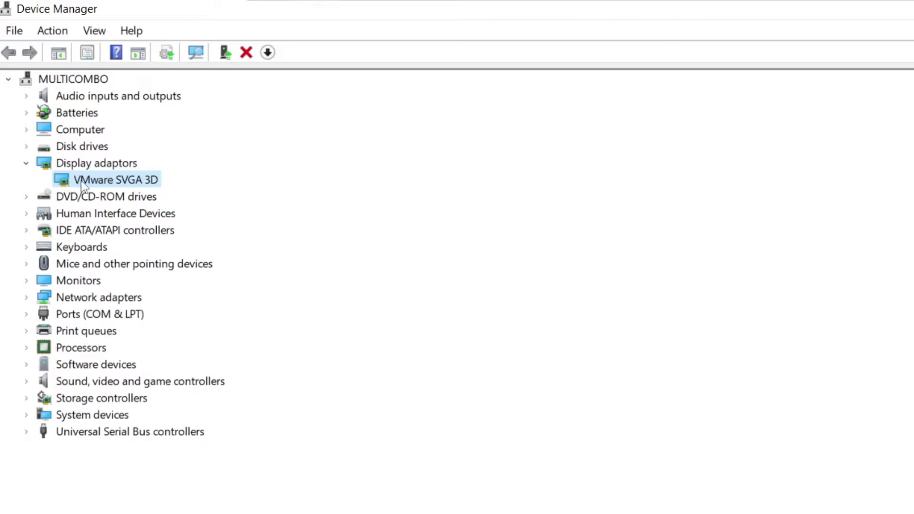
right_click(95, 180)
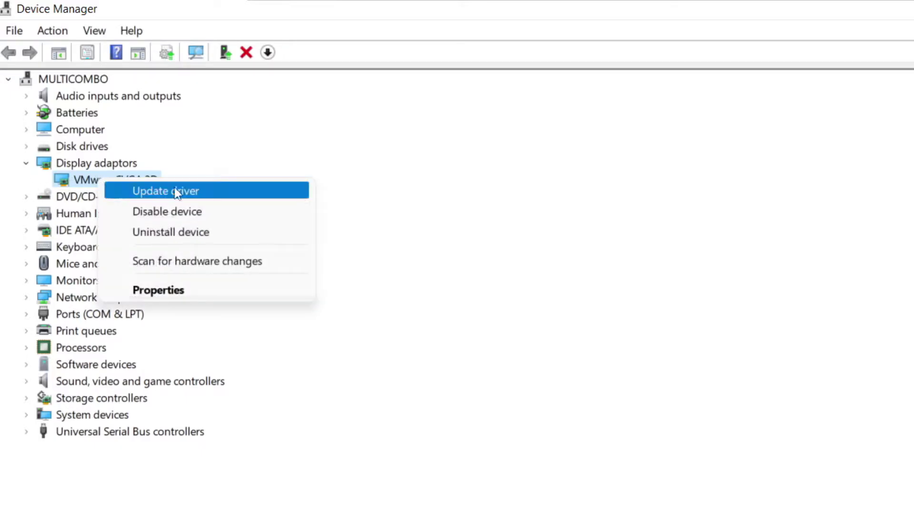
click(202, 193)
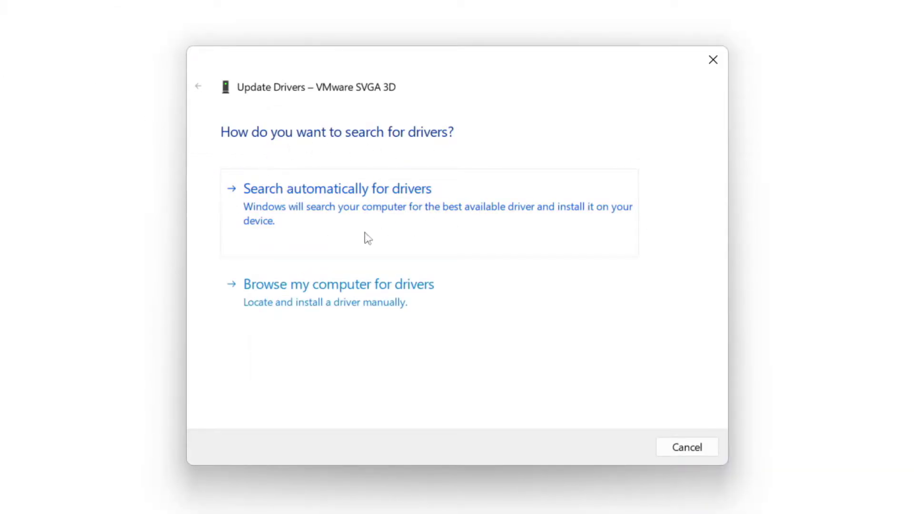
click(400, 211)
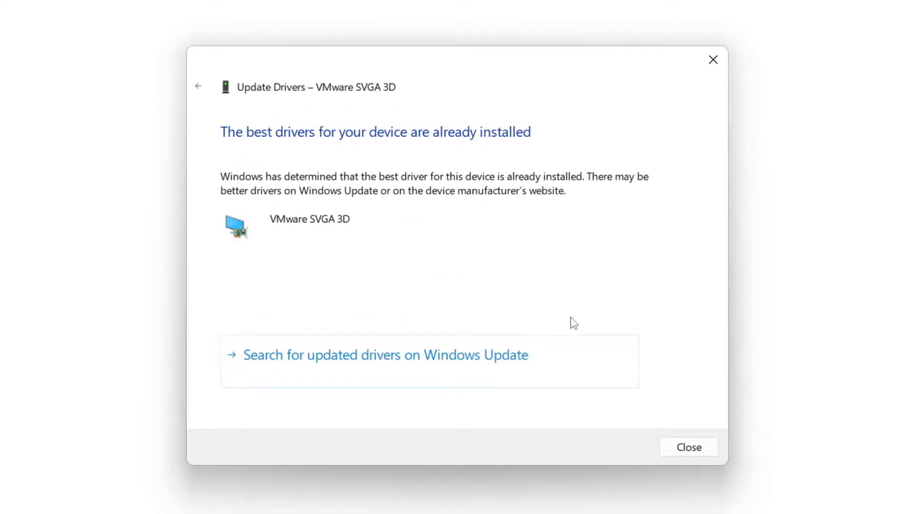
- Search automatically for a High Definition Audio Device driver, finding it current, and close the dialog
click(686, 451)
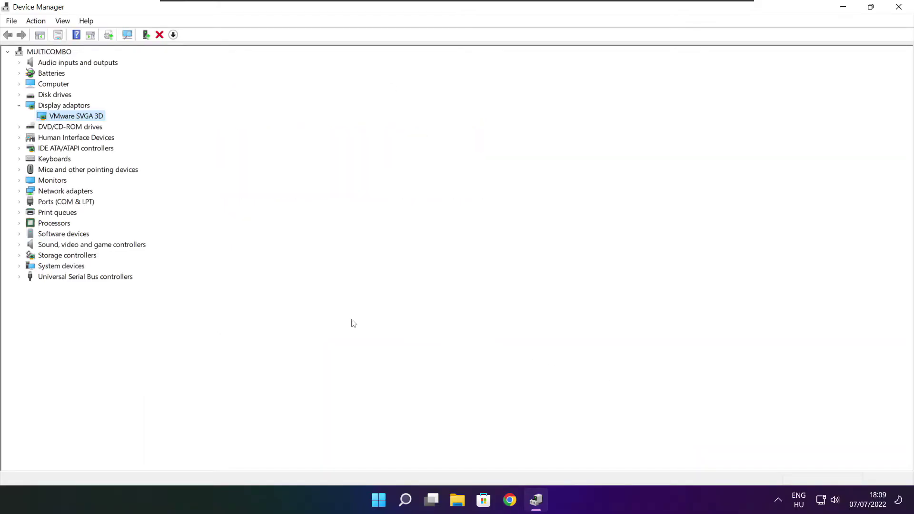
click(37, 303)
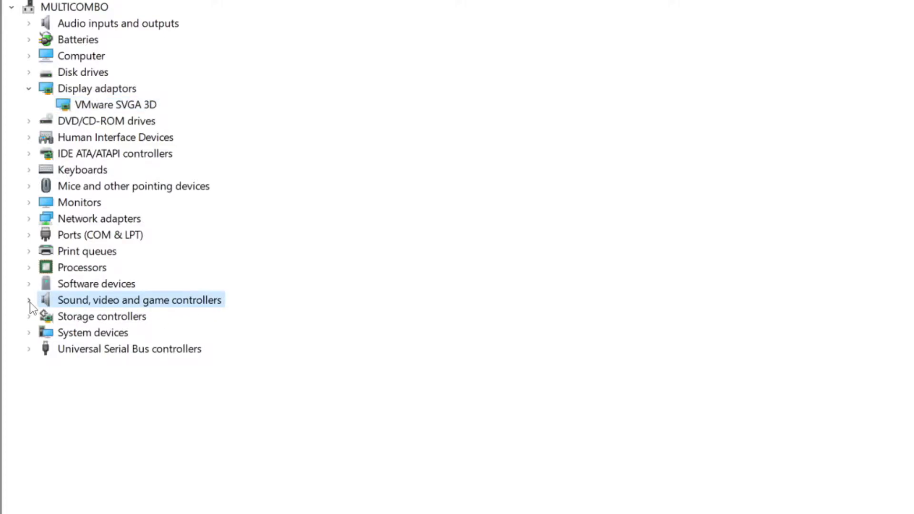
click(29, 301)
click(171, 319)
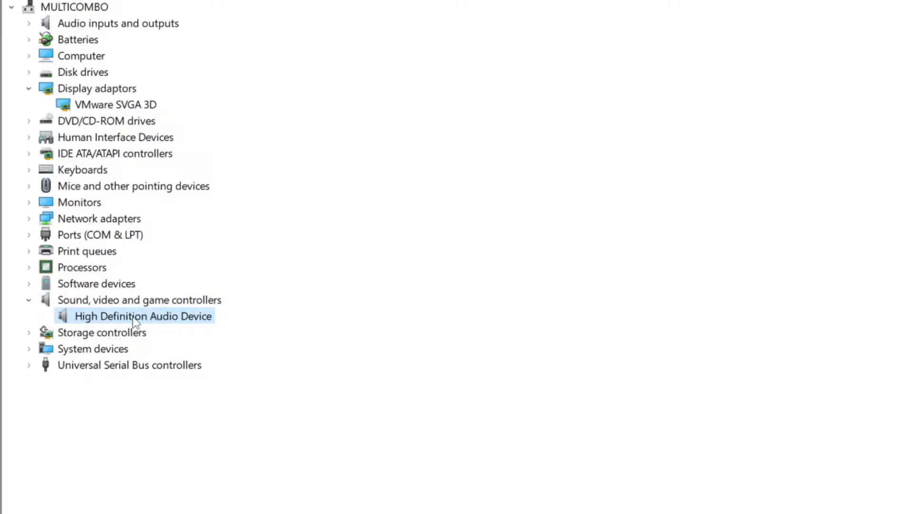
right_click(135, 322)
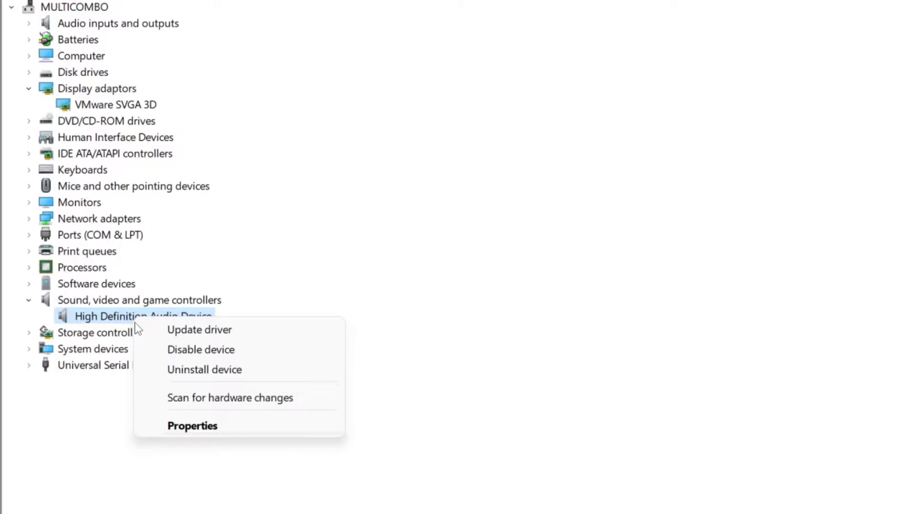
click(271, 336)
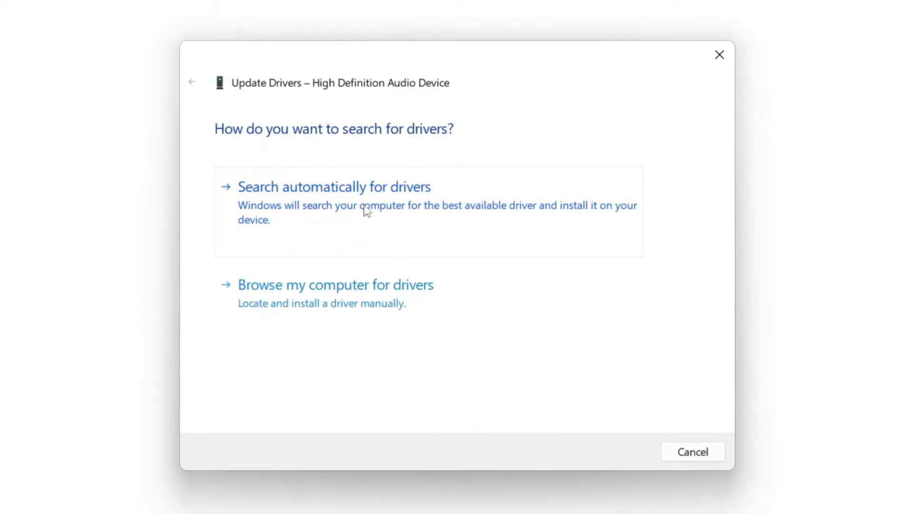
click(364, 204)
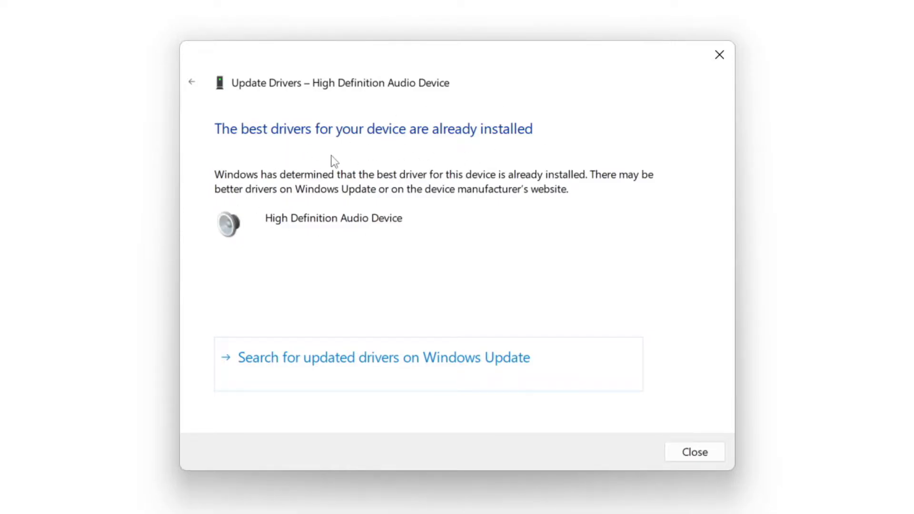
click(696, 453)
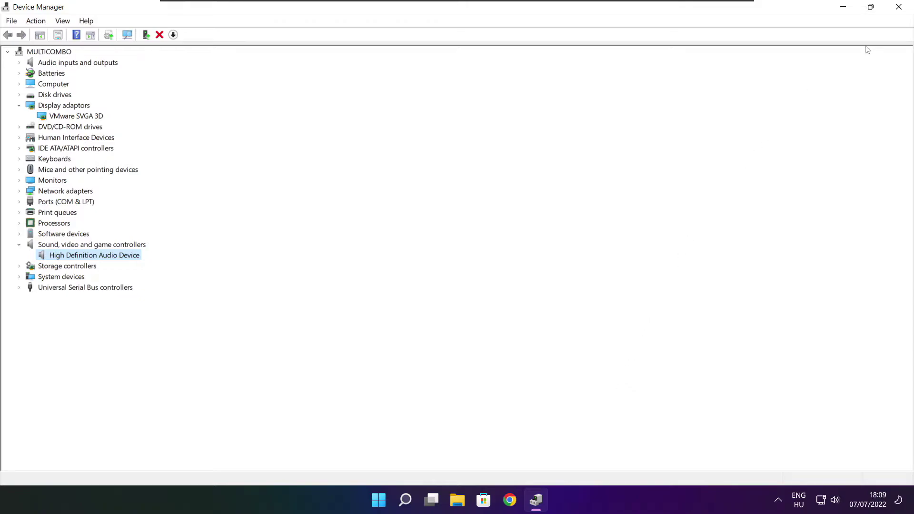
- Close Device Manager and open Properties for the favourite game in Steam's Library
click(900, 7)
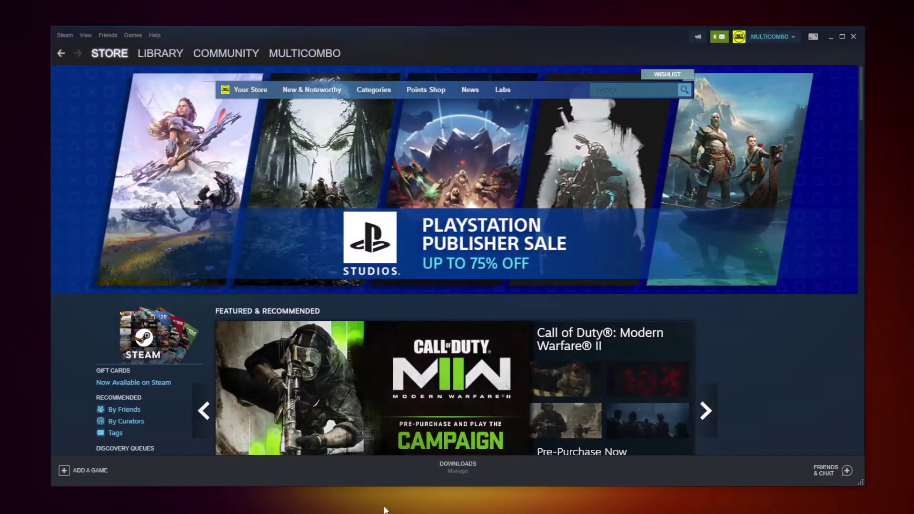
click(157, 56)
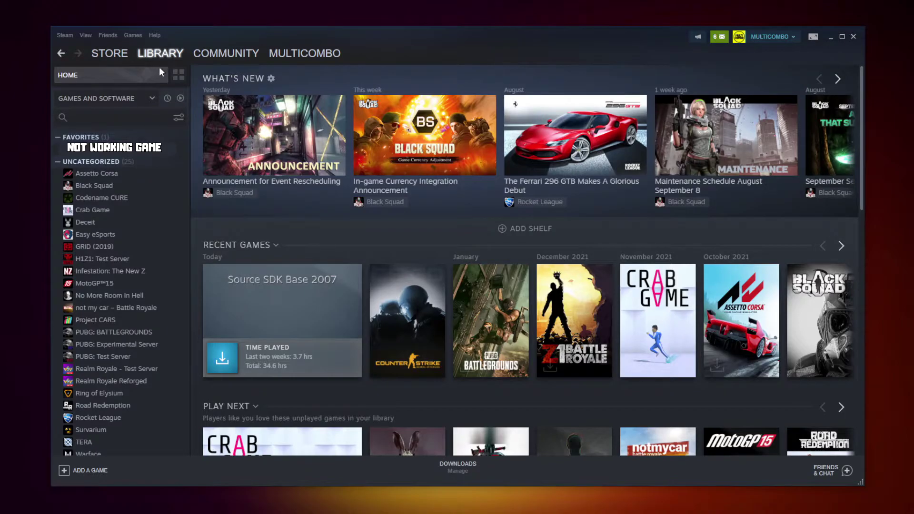
right_click(170, 153)
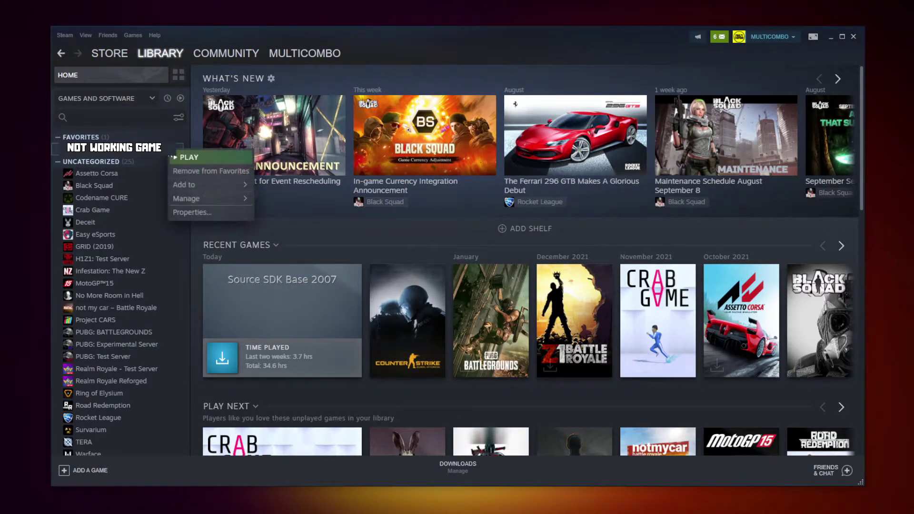
click(204, 212)
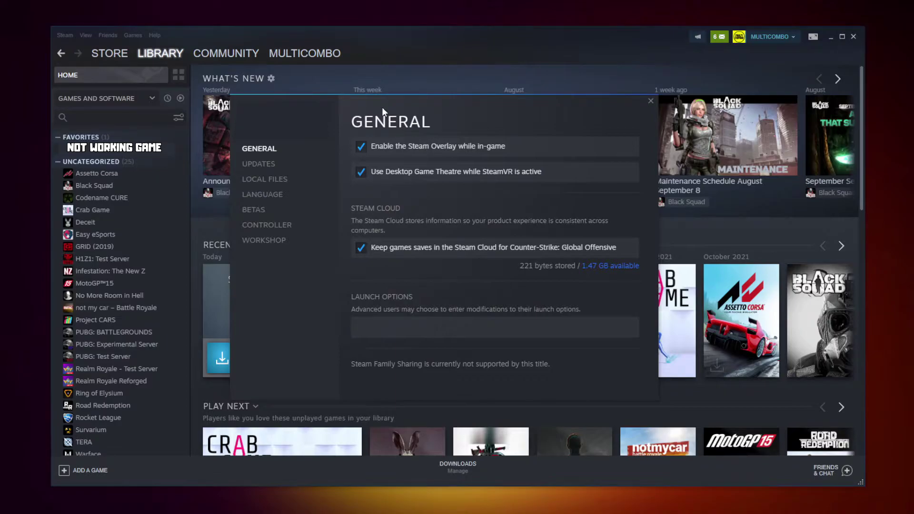
- Verify integrity of the game's 3367 local files, then browse to its install folder
click(269, 181)
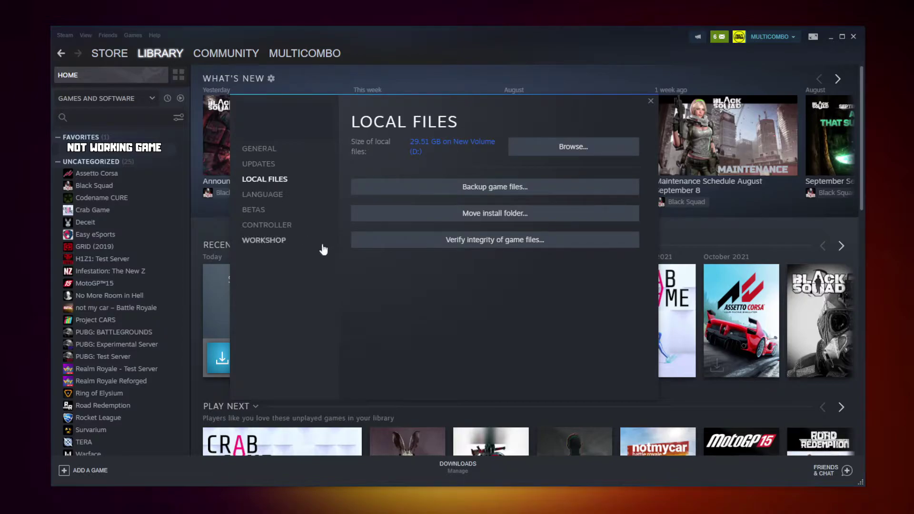
click(499, 247)
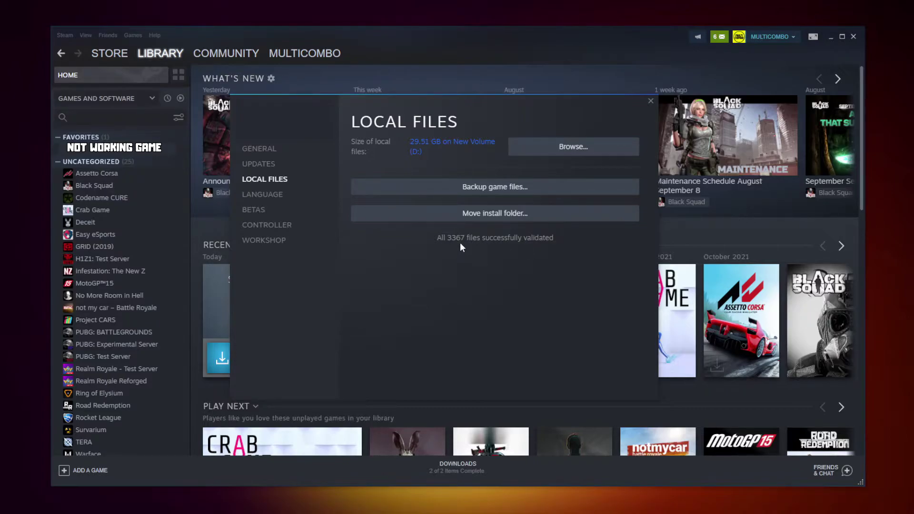
click(552, 152)
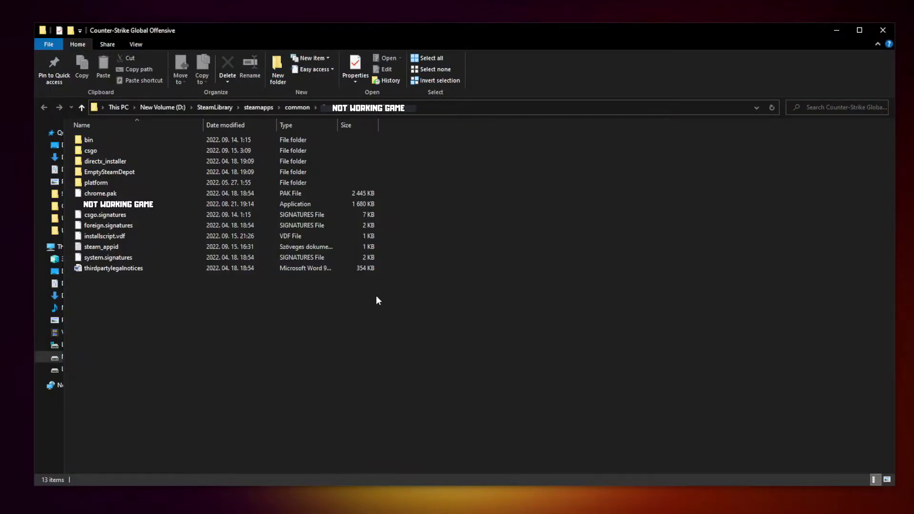
- Give the game executable Windows 8 compatibility, disabled fullscreen optimizations and run-as-administrator
click(164, 206)
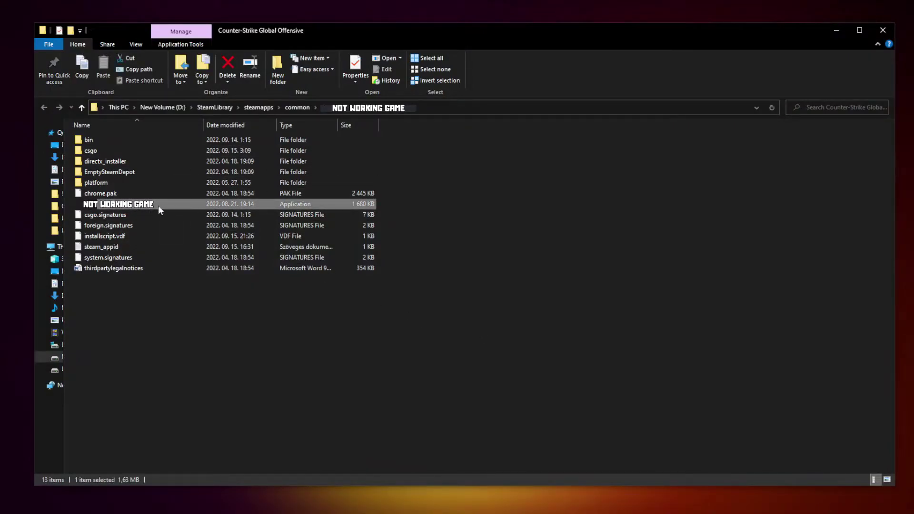
right_click(184, 204)
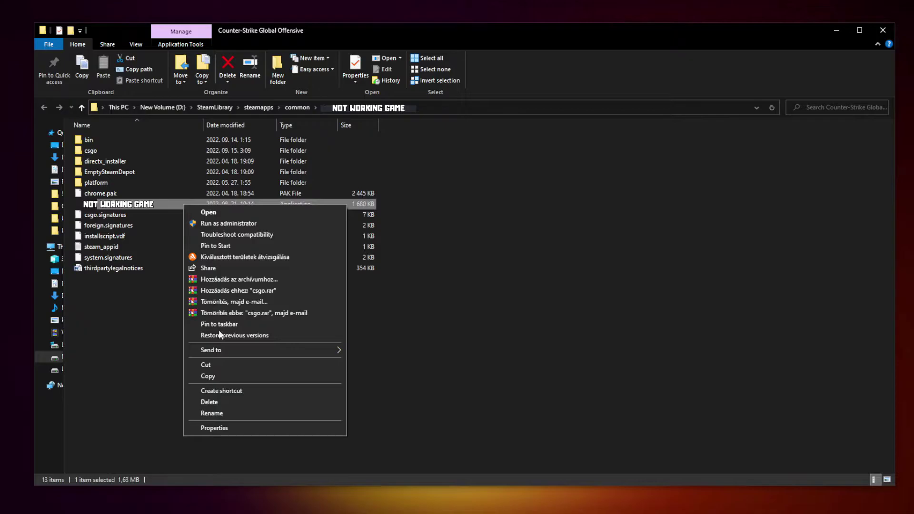
click(267, 429)
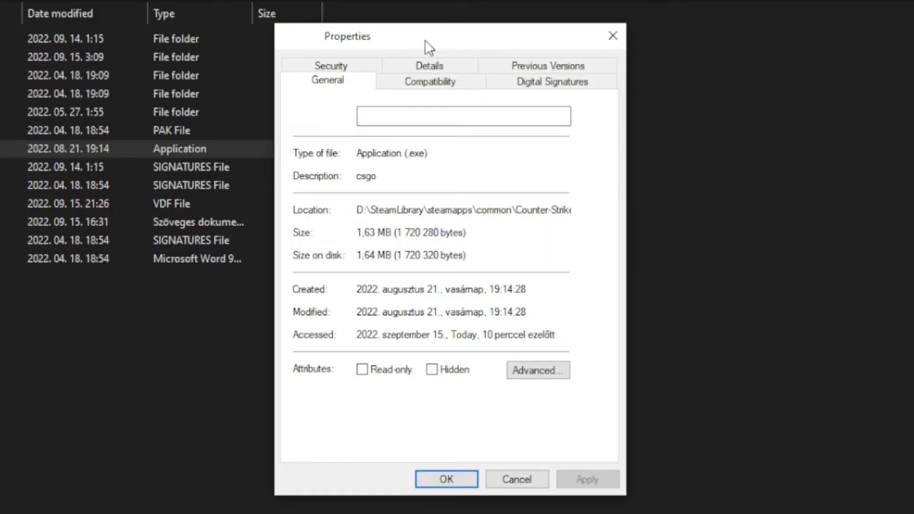
click(442, 86)
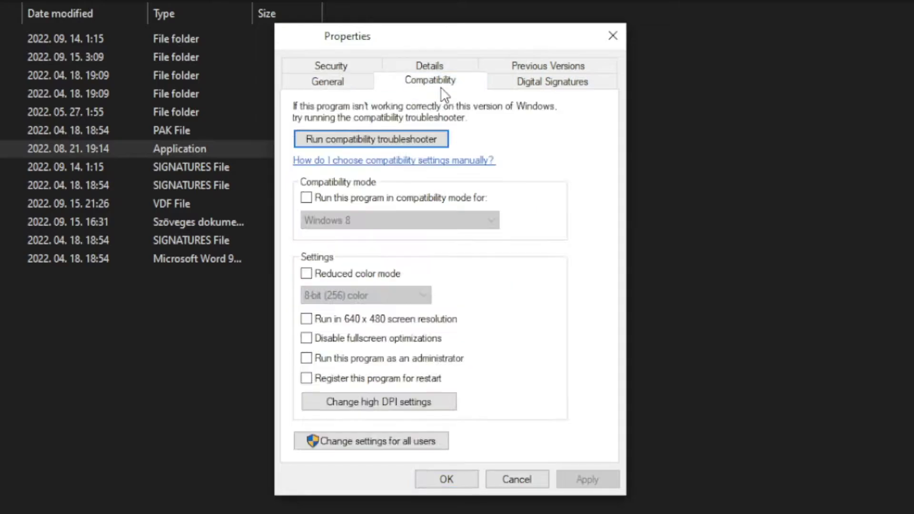
click(315, 200)
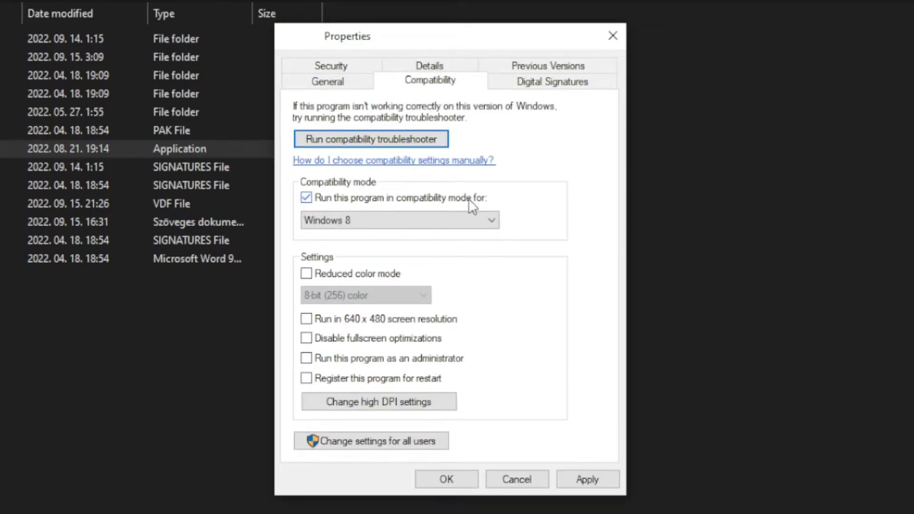
click(353, 219)
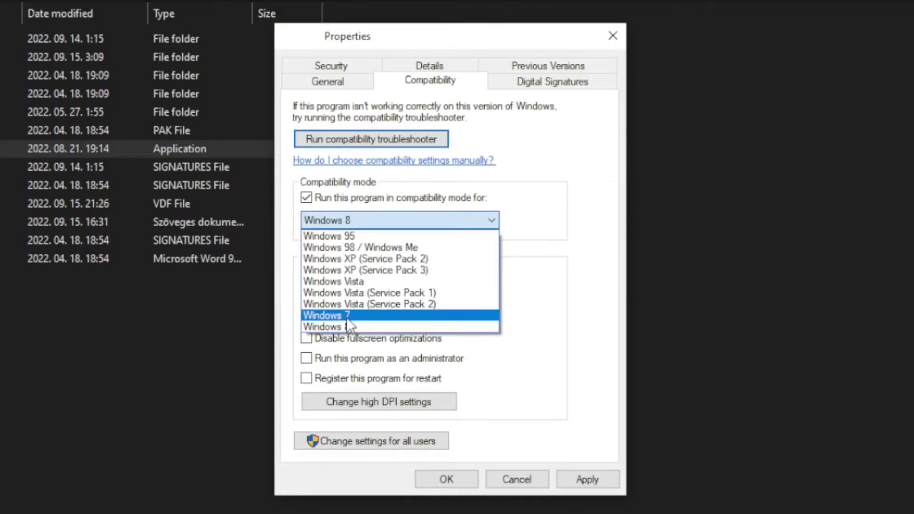
click(355, 325)
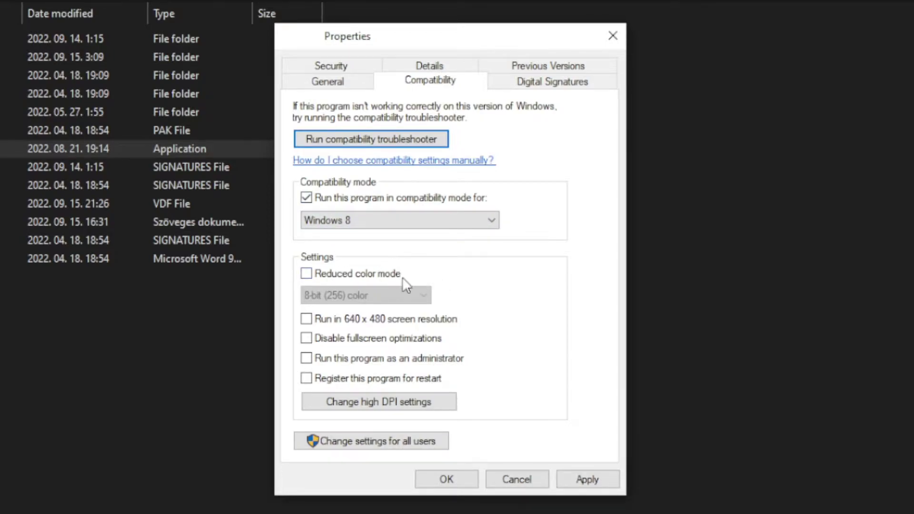
click(369, 343)
click(439, 359)
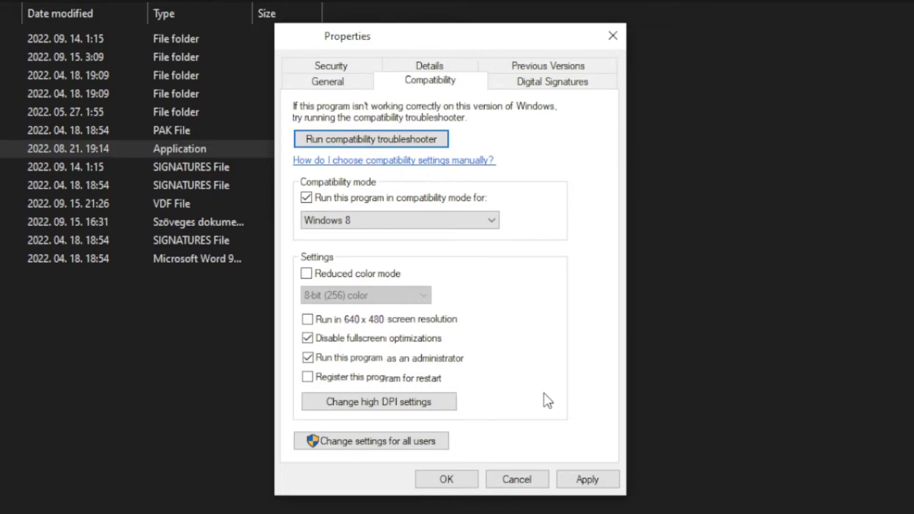
click(592, 479)
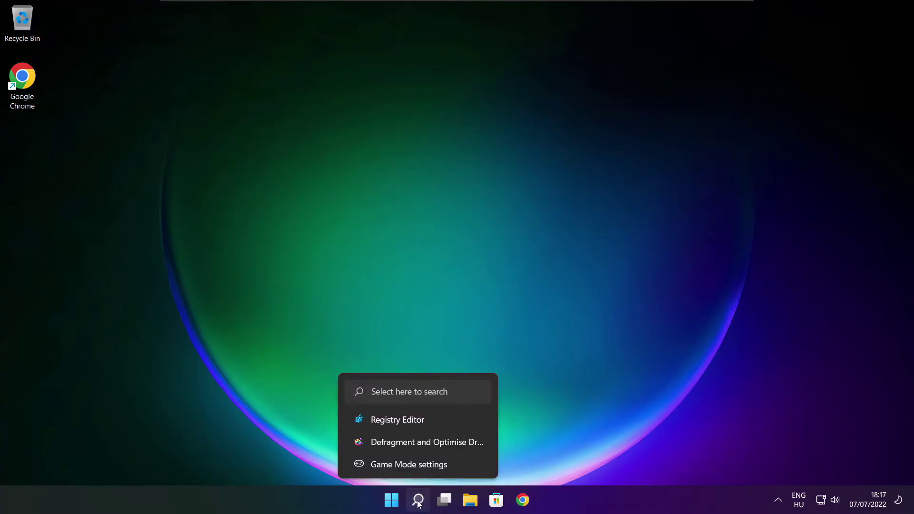
- Search 'updates' and run a Windows Update check, reporting up to date at 18:18
click(418, 501)
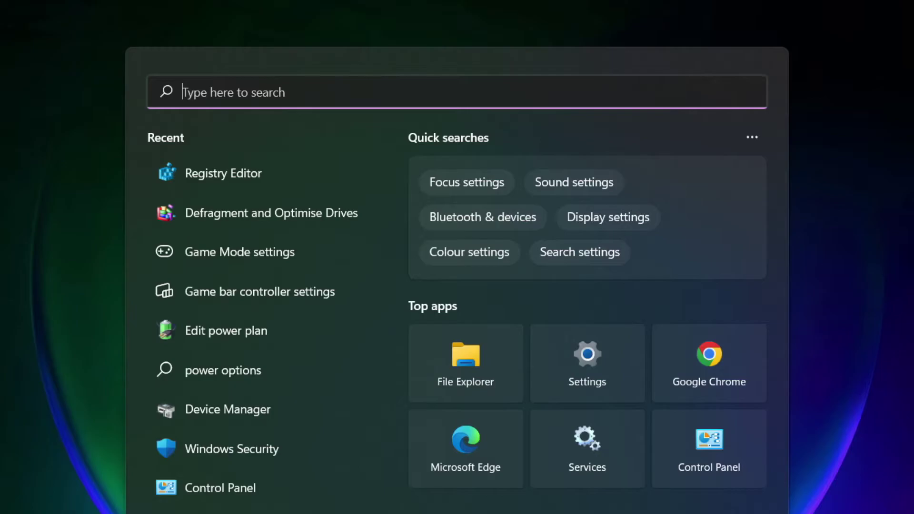
text(updates)
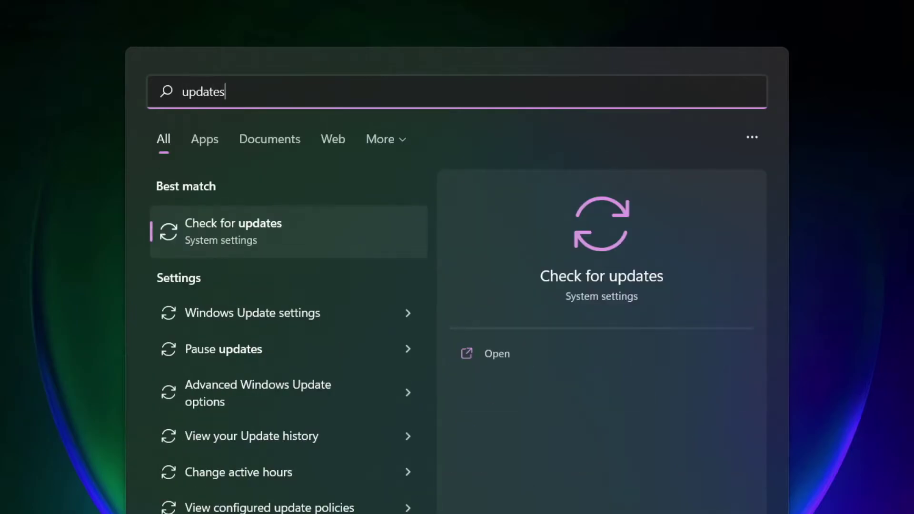
click(276, 237)
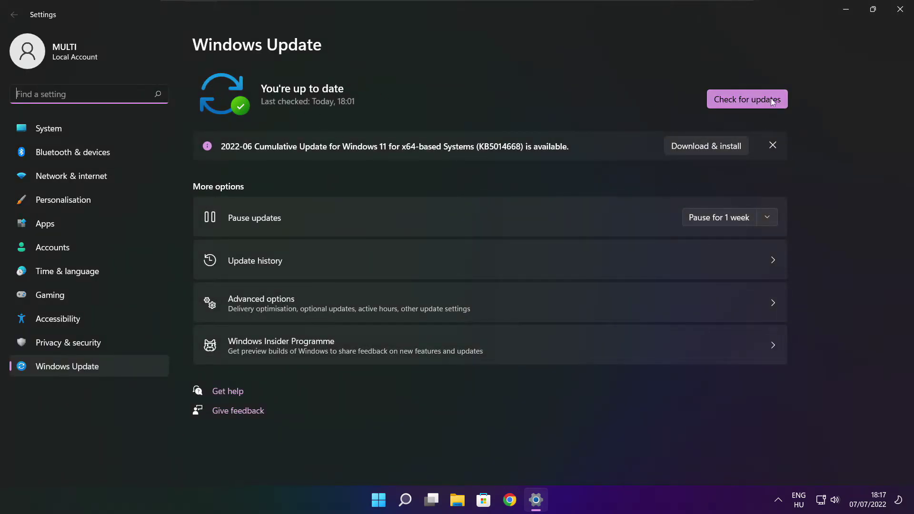
click(747, 99)
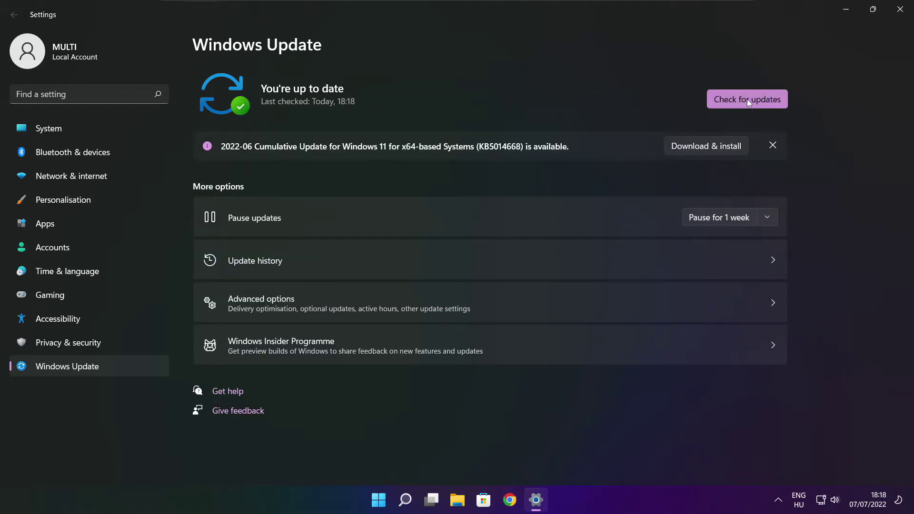
- Close Settings, then download and run dxwebsetup.exe from Chrome's DirectX End-User Runtime page
click(899, 14)
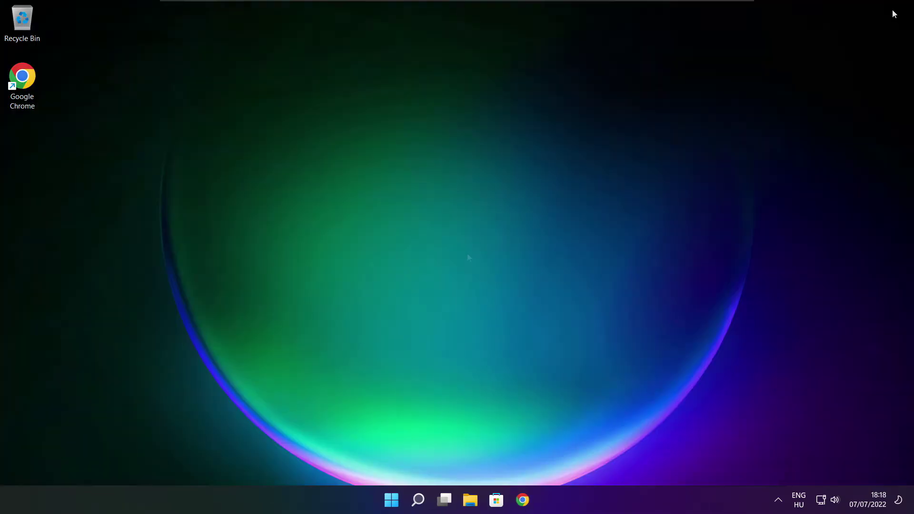
click(524, 502)
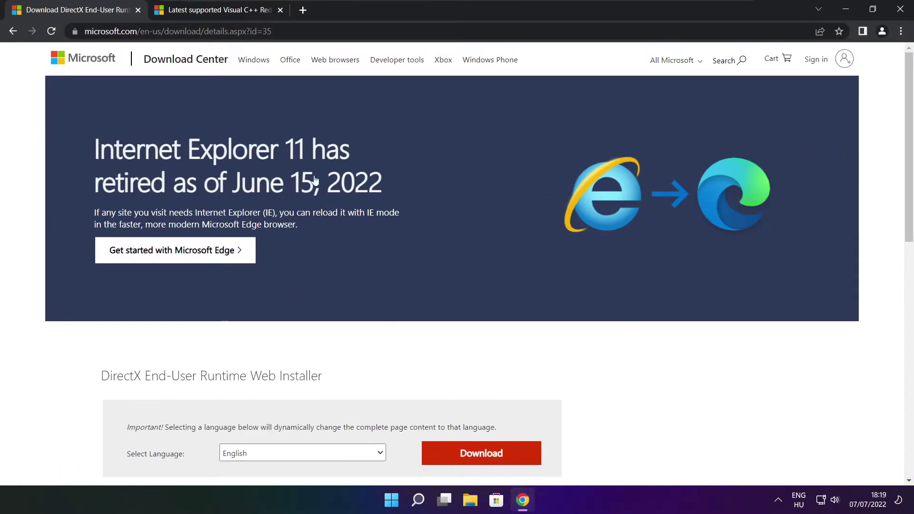
mouse_move(272, 31)
mouse_down()
mouse_move(84, 31)
mouse_move(273, 31)
mouse_up()
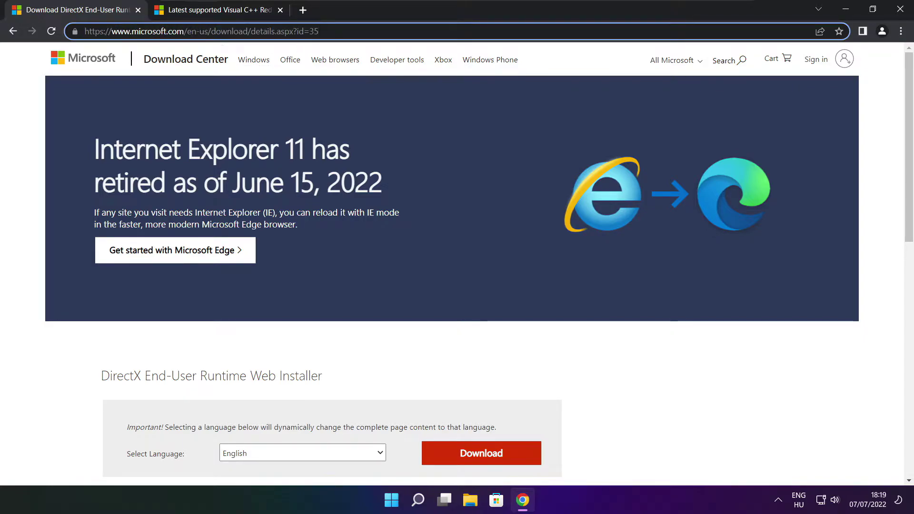
click(329, 343)
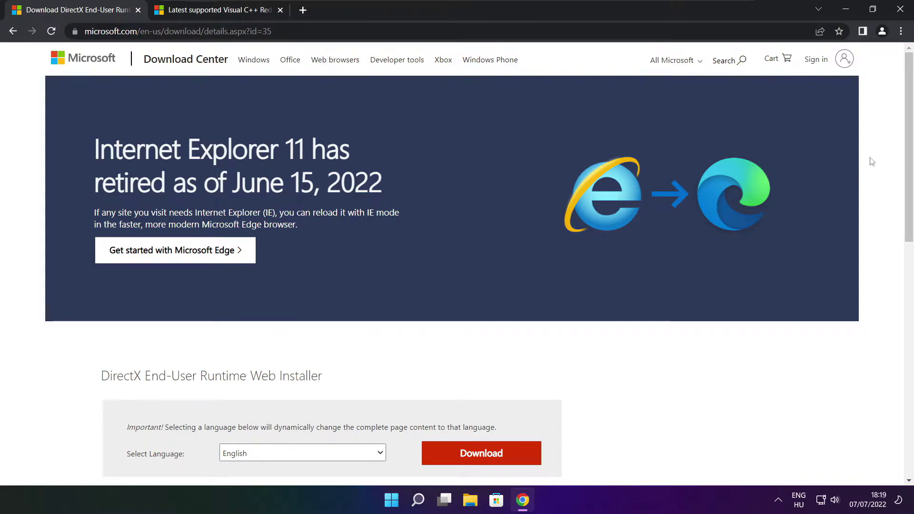
scroll(339, 205, down, 4)
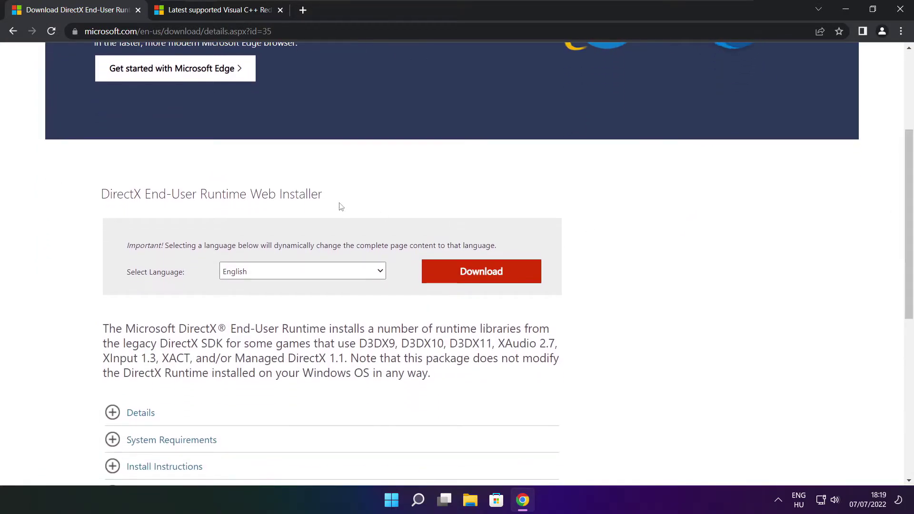
drag(339, 205, 390, 202)
click(485, 273)
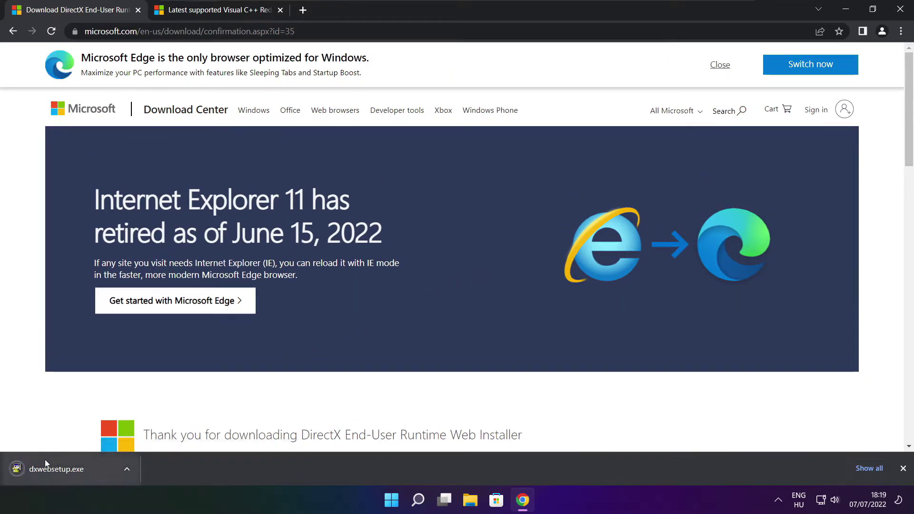
click(86, 470)
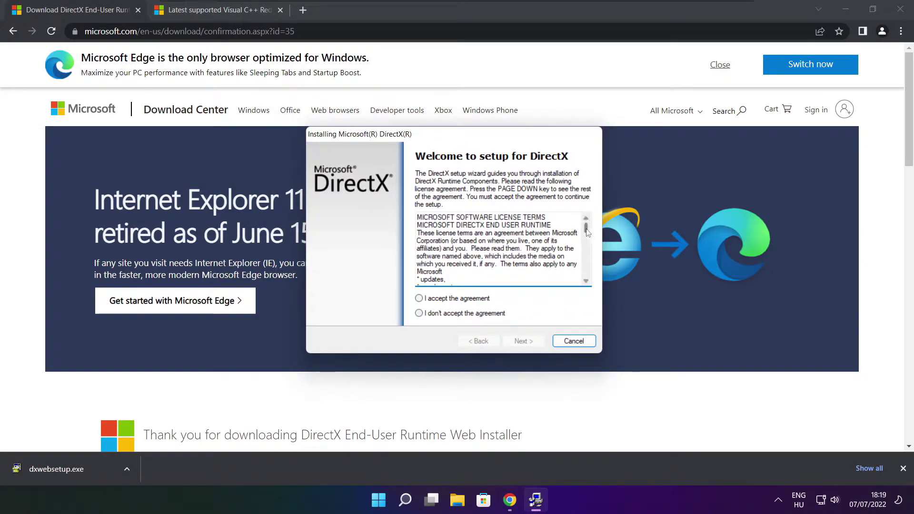
- Accept the DirectX licence, skip the Bing Bar offer, and install the runtime components
drag(586, 226, 585, 286)
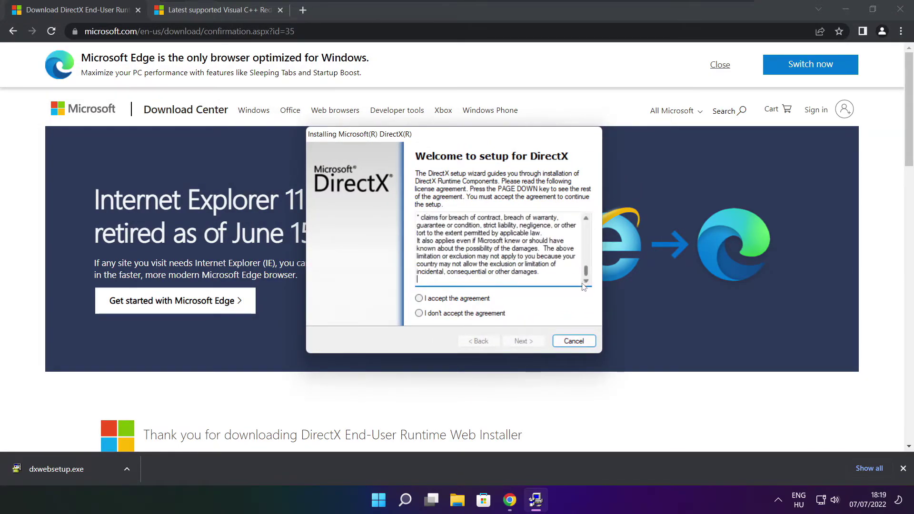
click(434, 299)
click(523, 341)
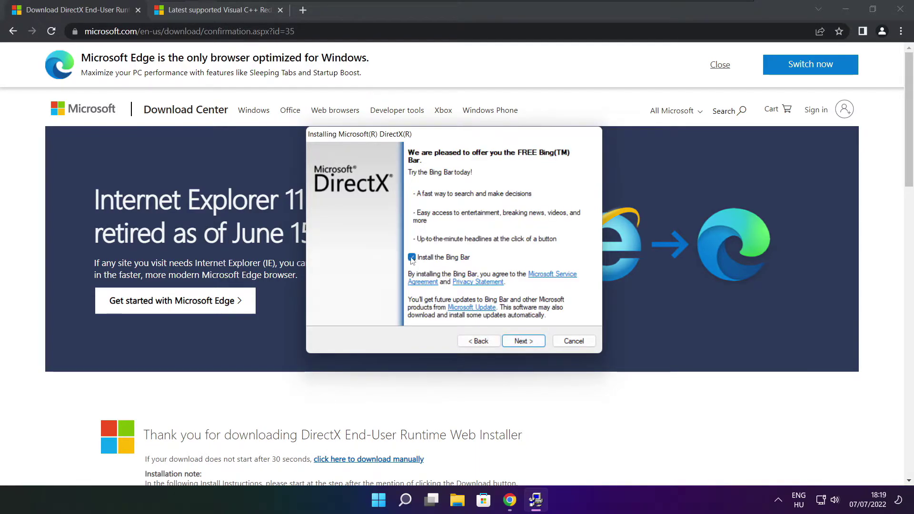
click(529, 342)
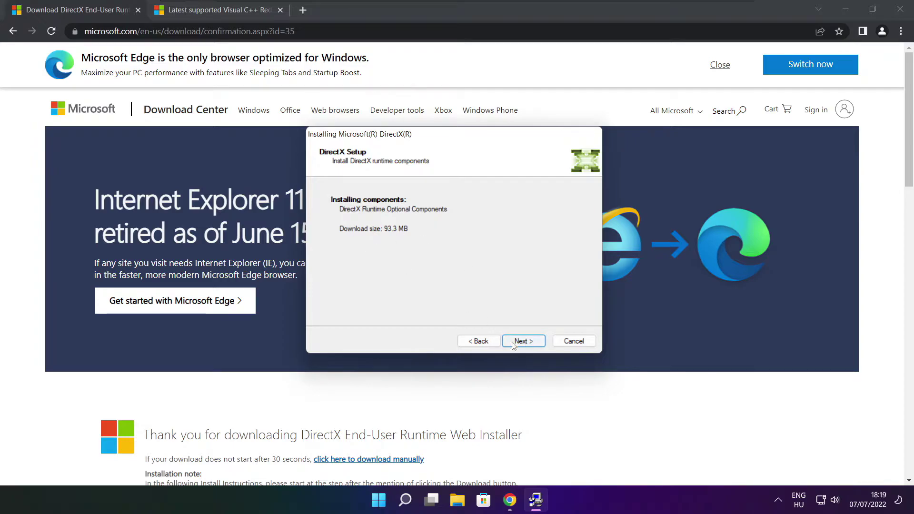
click(525, 343)
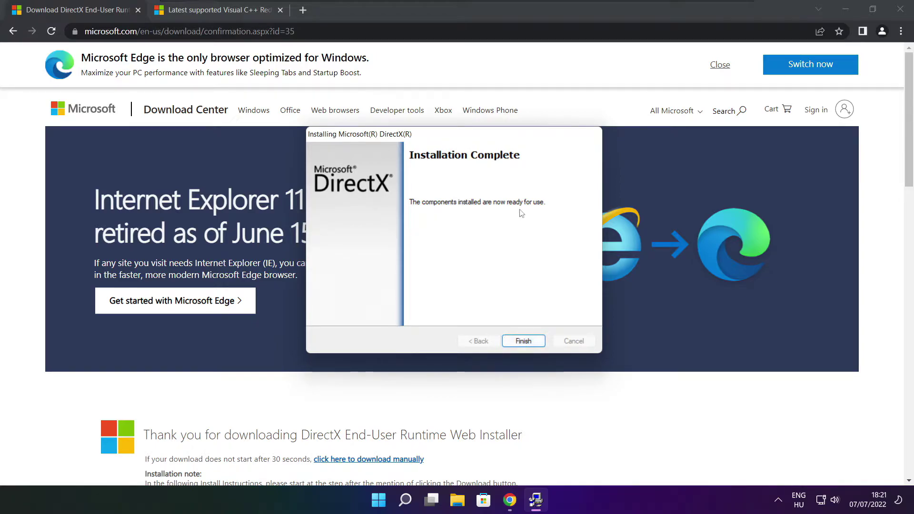
- Finish DirectX setup and close the DirectX download tab in Chrome
click(524, 341)
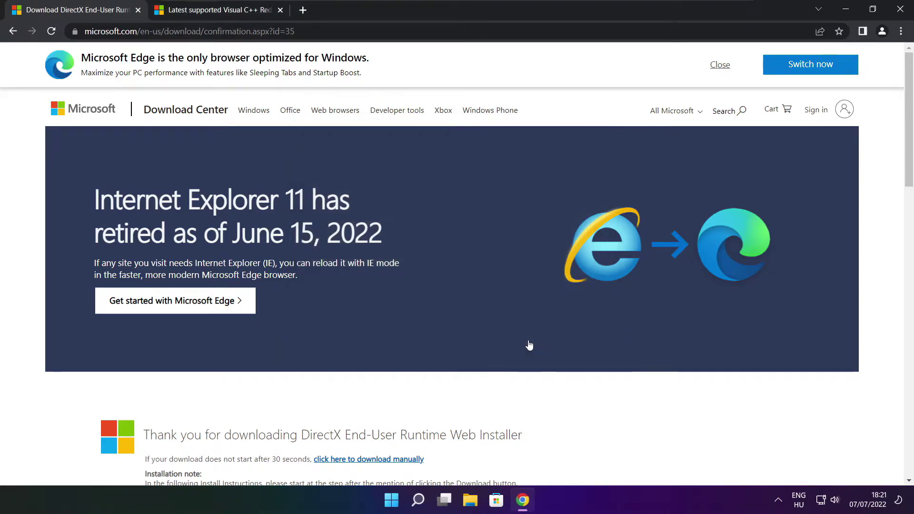
click(138, 12)
key(ctrl+l)
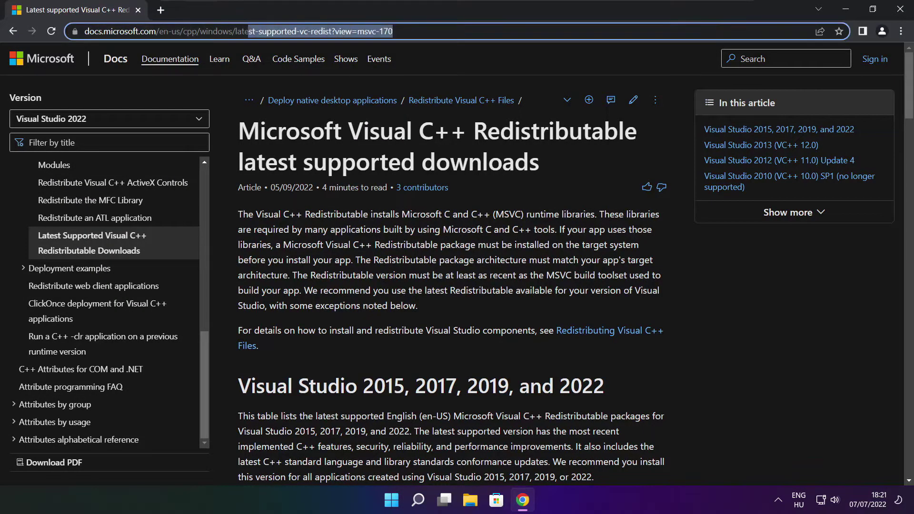
key(Escape)
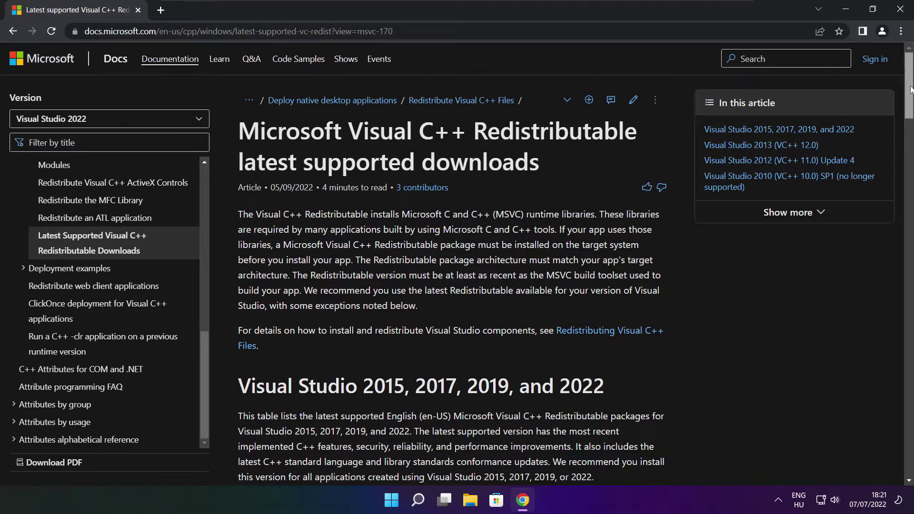
- Download the ARM64, x86 and x64 Visual C++ Redistributables from the Microsoft Docs table
drag(906, 90, 905, 134)
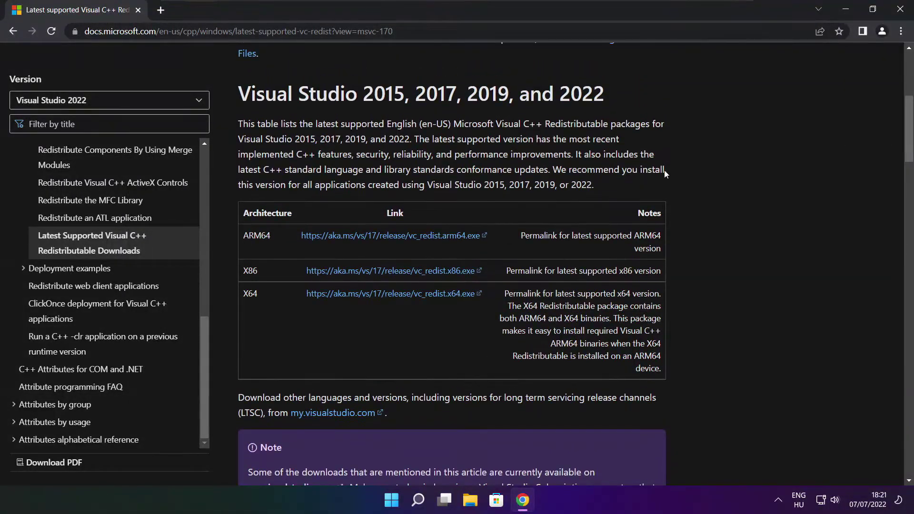
drag(242, 234, 613, 318)
click(615, 327)
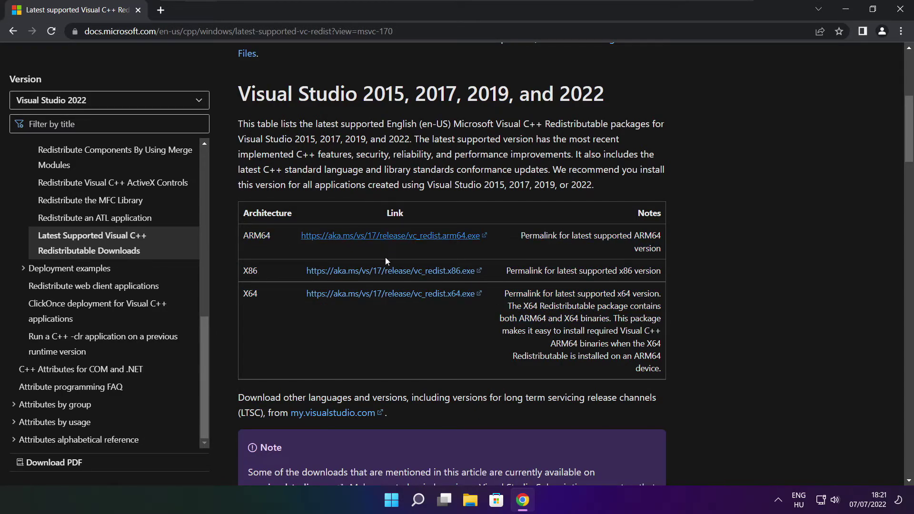
click(379, 238)
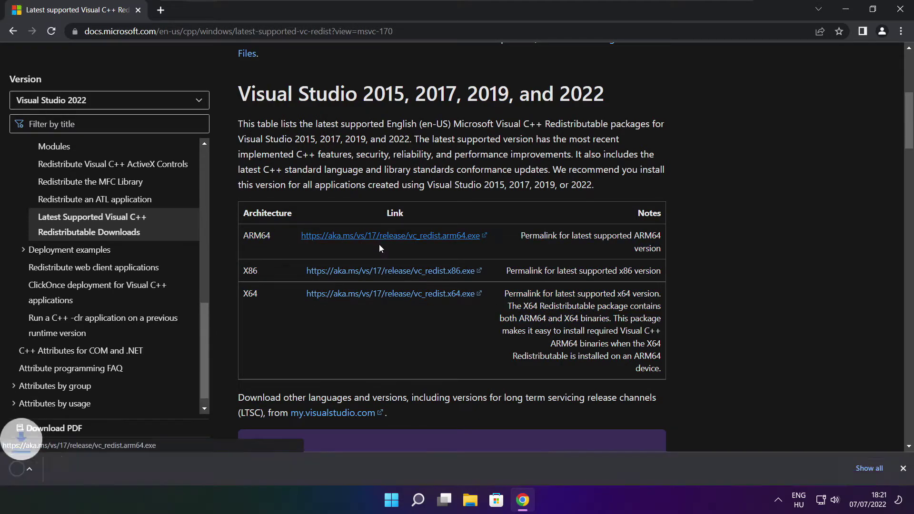
click(378, 271)
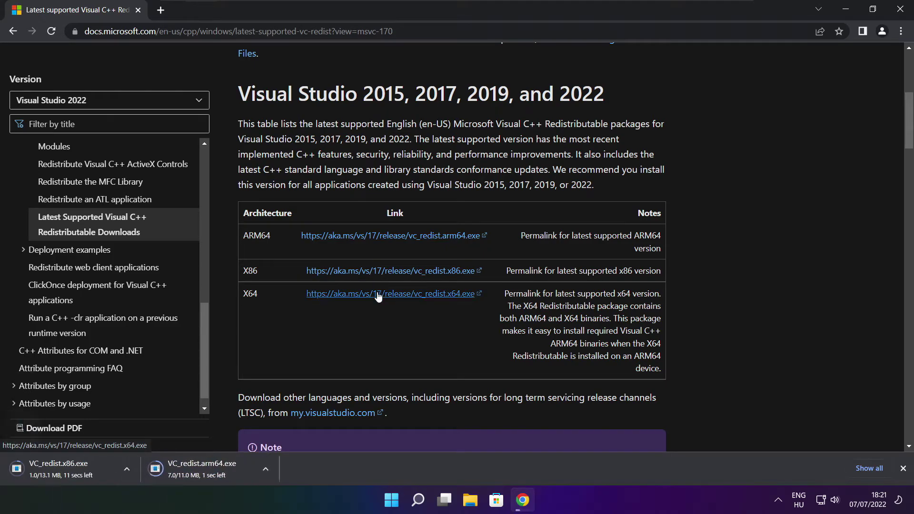
click(377, 294)
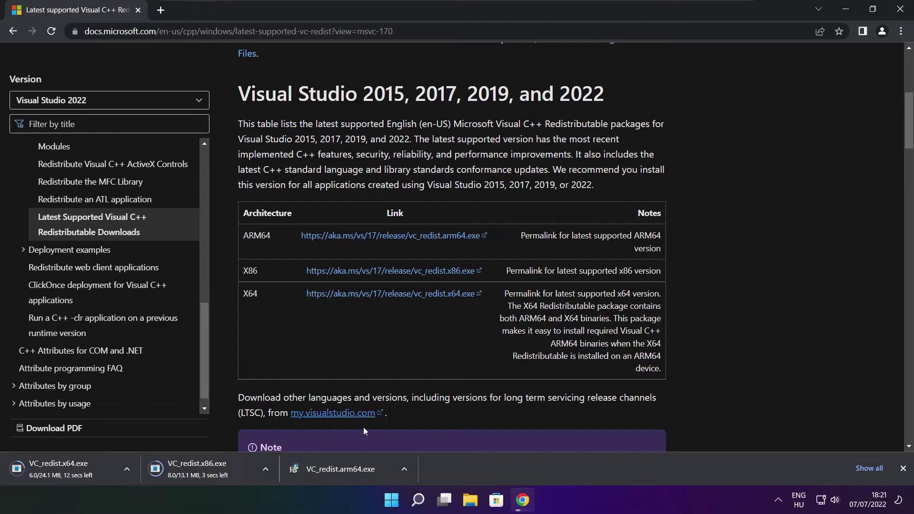
- Try installing the ARM64 redistributable and dismiss its unsupported-processor failure message
click(347, 470)
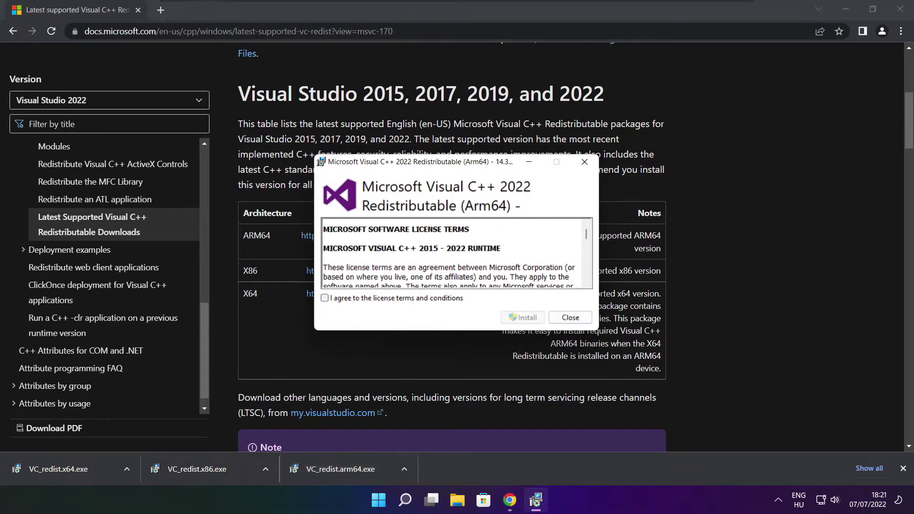
drag(585, 236, 586, 278)
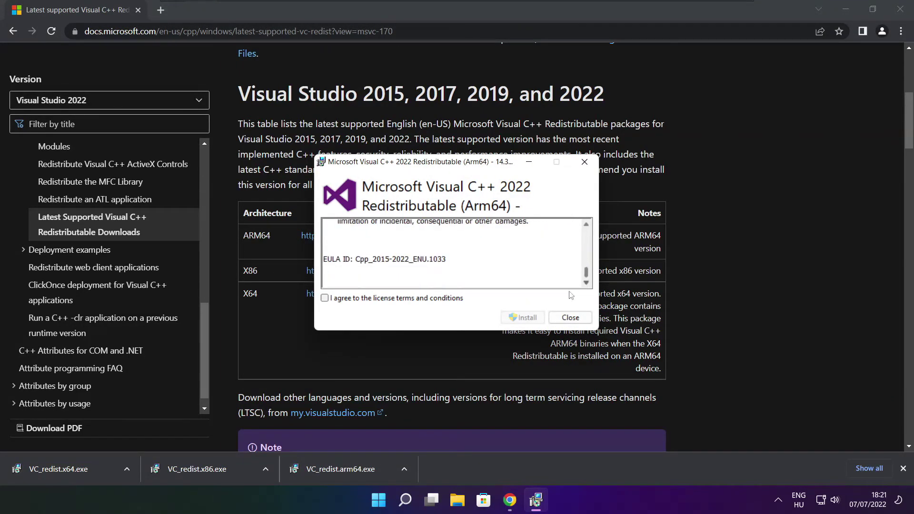
click(324, 299)
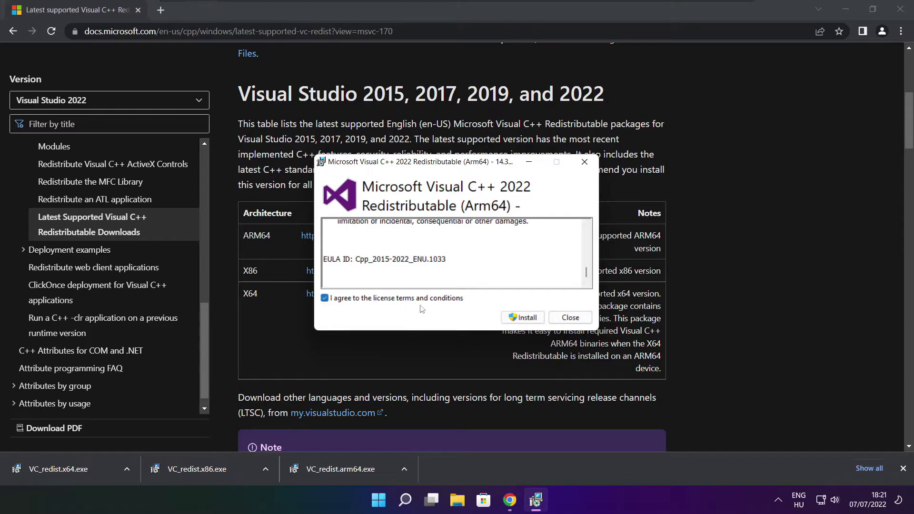
click(519, 318)
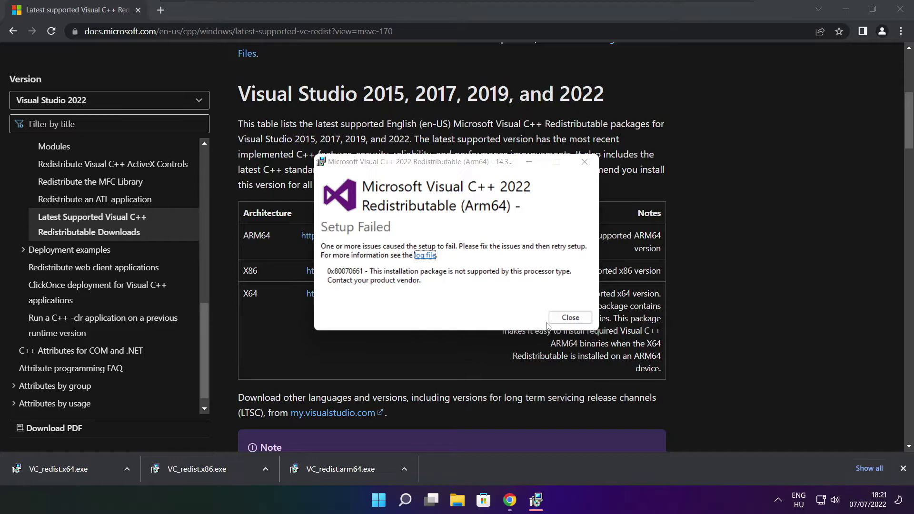
click(552, 320)
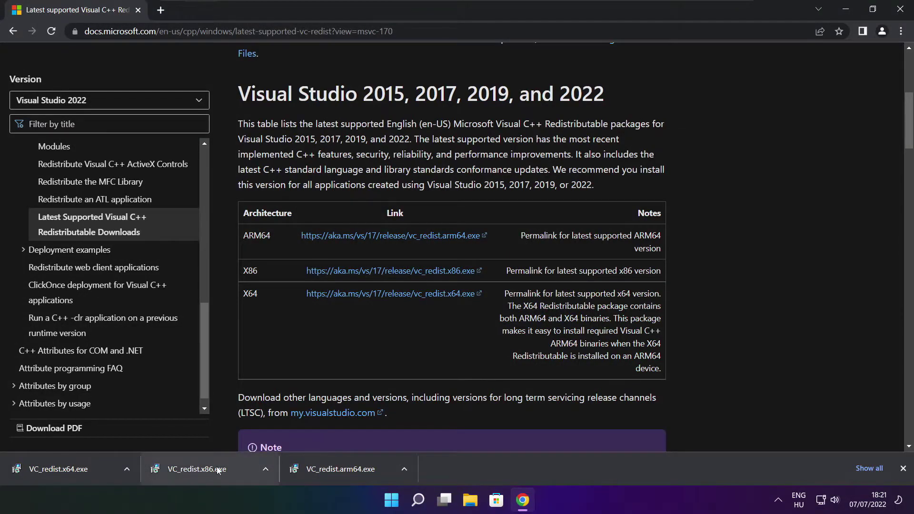
- Accept the license and install the x86 Visual C++ 2015-2022 redistributable 14.32.31332
click(216, 471)
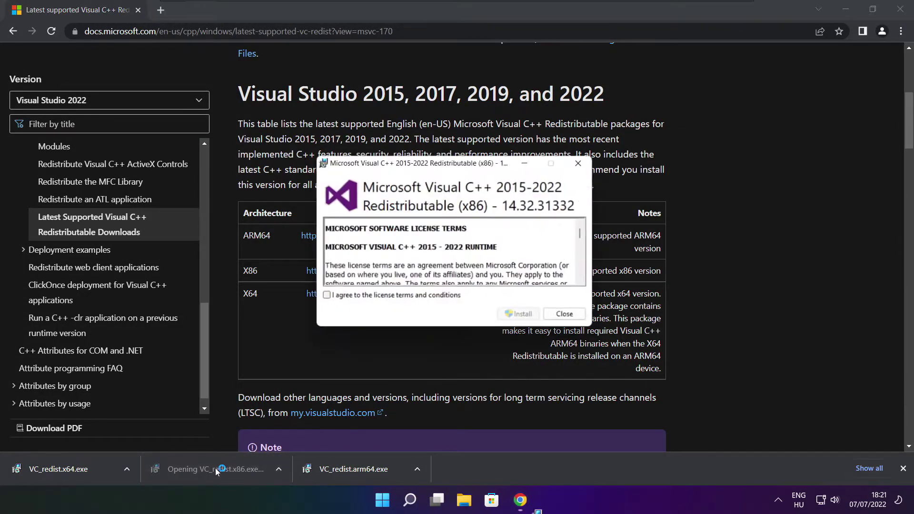
drag(587, 240, 587, 278)
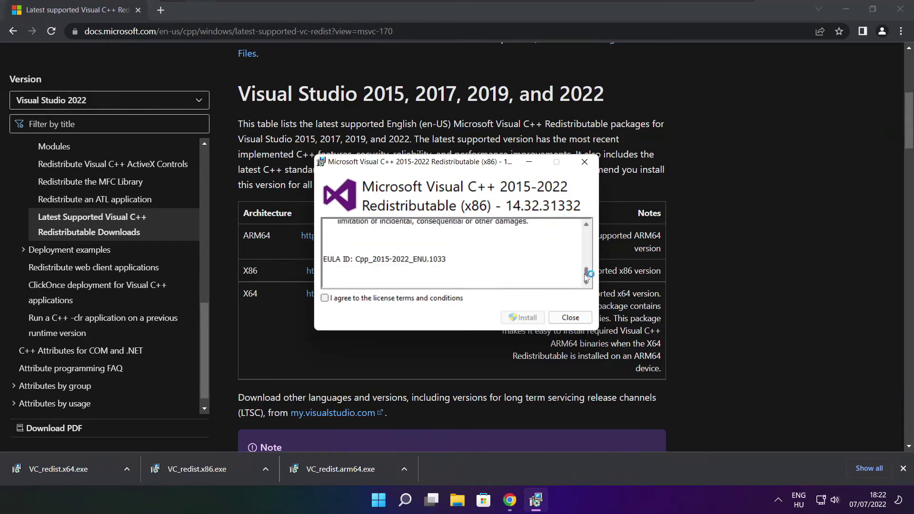
click(325, 299)
click(523, 318)
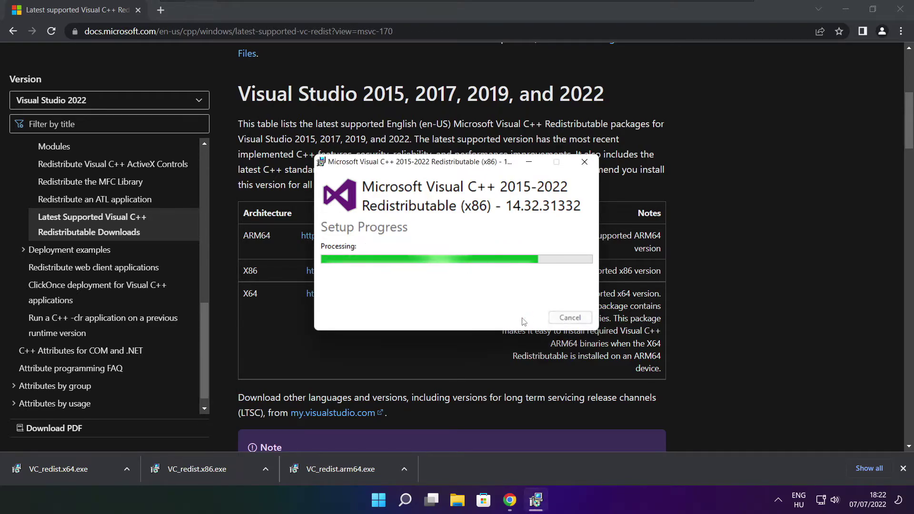
- Close the x86 installer, then install the x64 Visual C++ 2015-2022 redistributable 14.32.31332 and close it
click(571, 318)
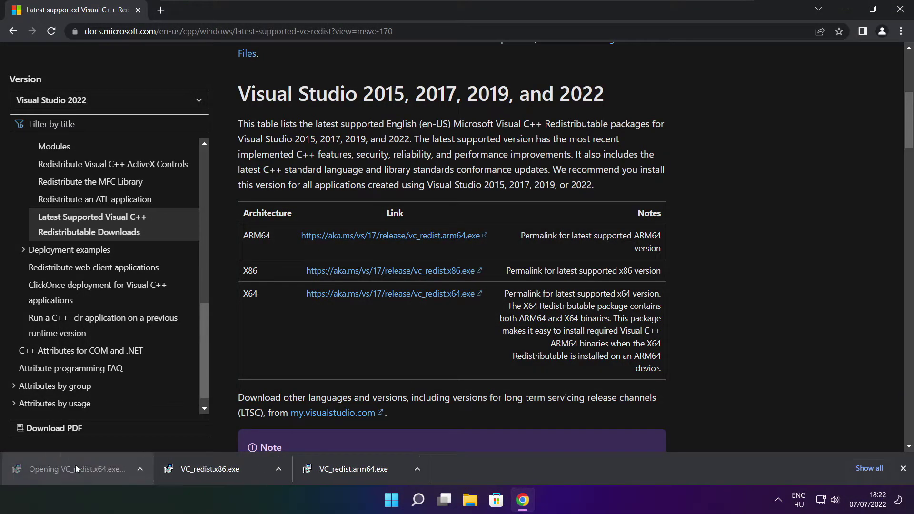
click(79, 469)
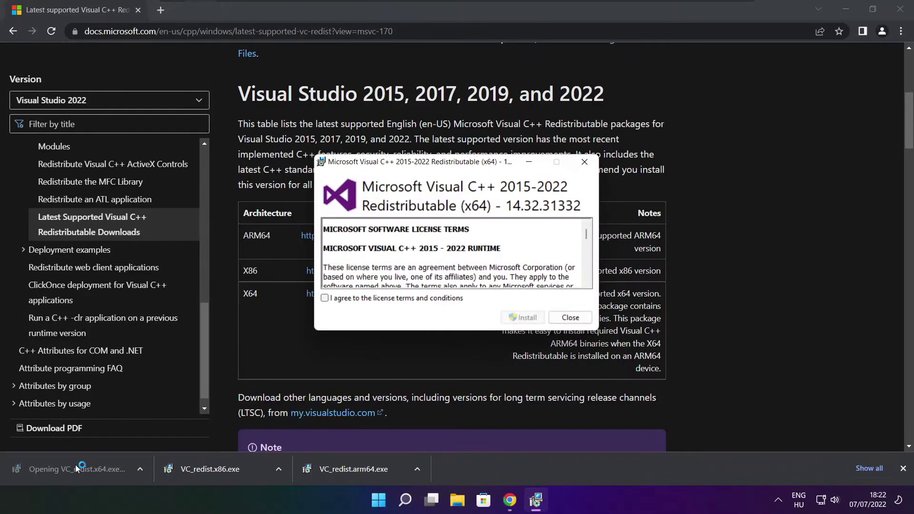
drag(586, 234, 586, 281)
click(325, 298)
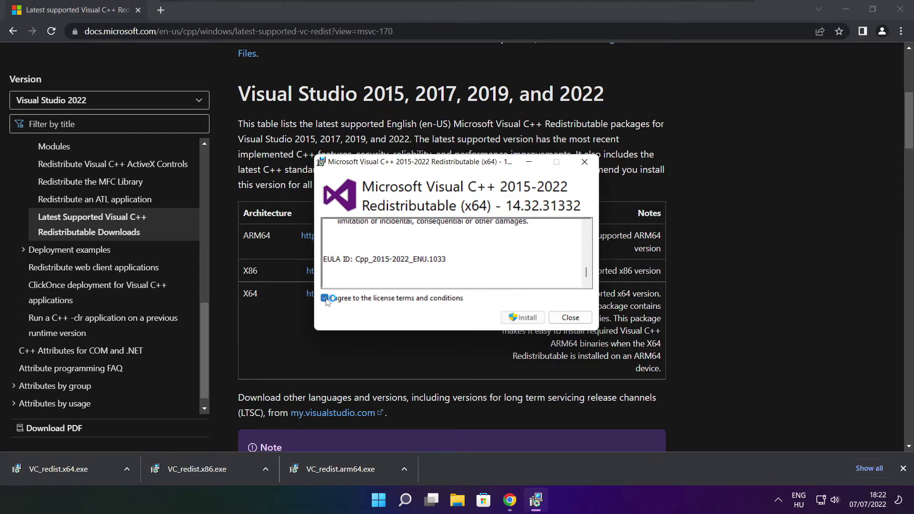
click(526, 317)
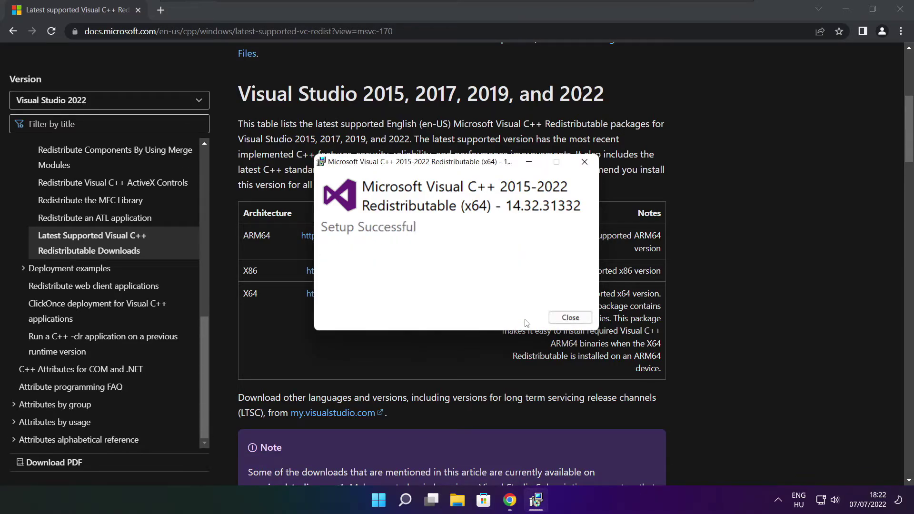
click(571, 319)
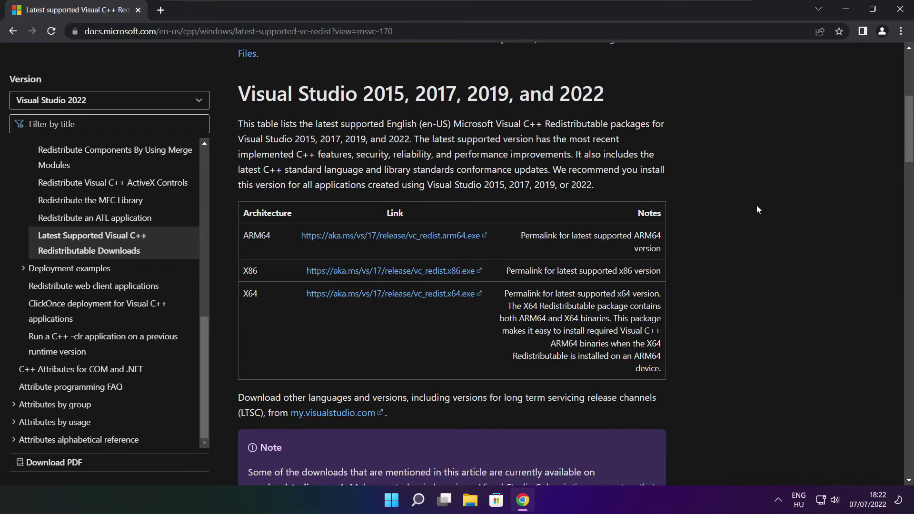
- Close Chrome and open Task Manager on its Startup apps list
click(901, 11)
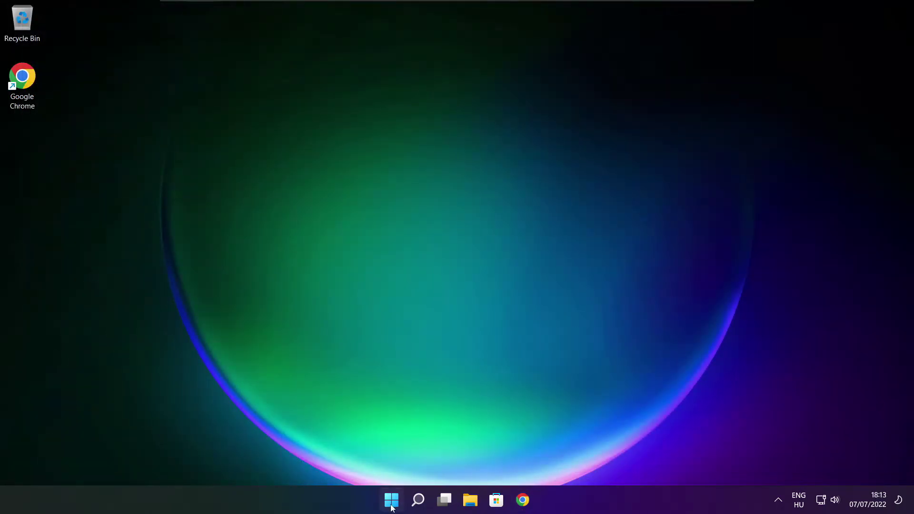
right_click(394, 503)
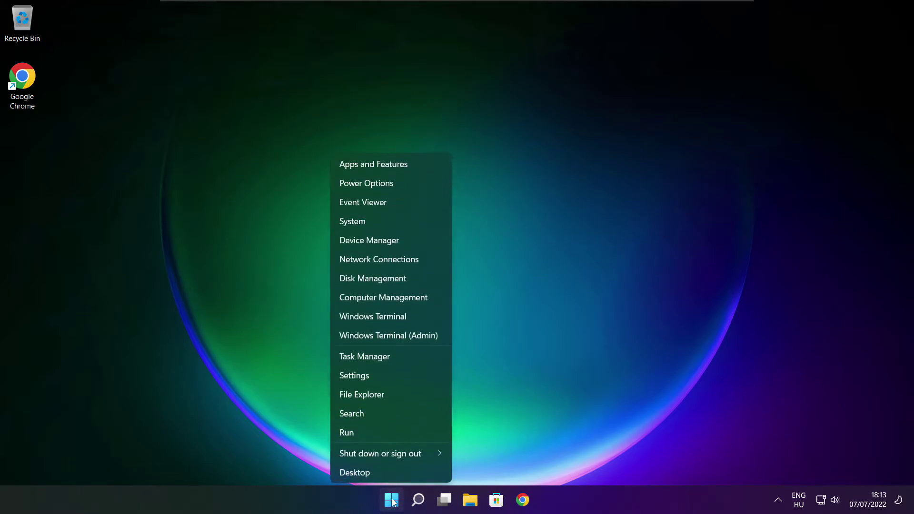
click(393, 357)
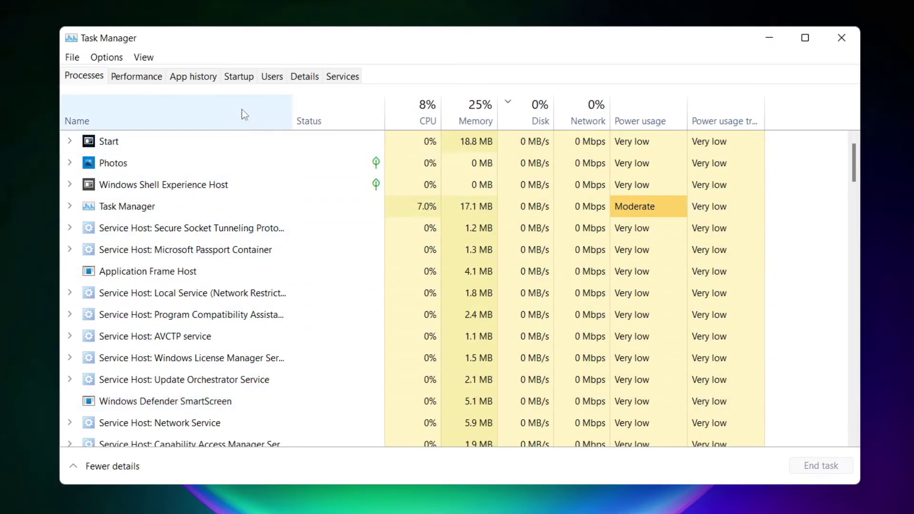
click(238, 80)
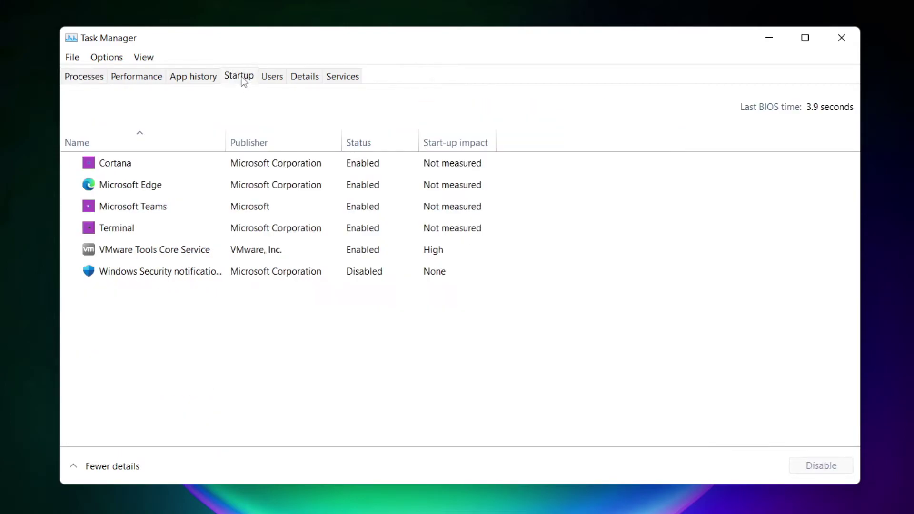
- Disable Cortana, Microsoft Edge, Microsoft Teams and Terminal as startup apps
click(286, 166)
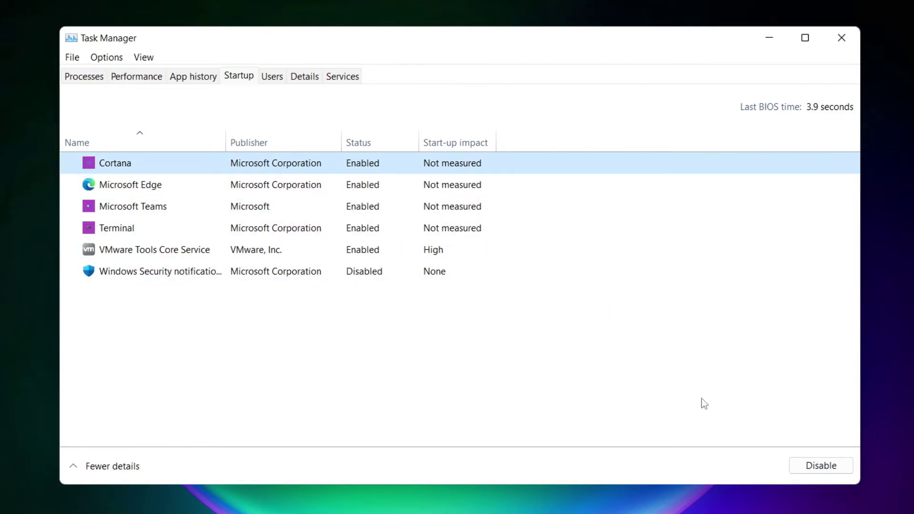
click(821, 465)
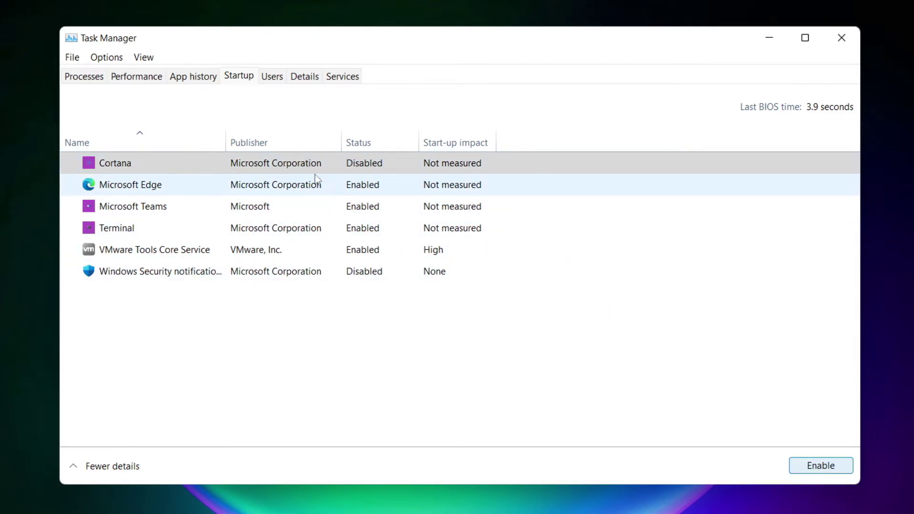
click(215, 188)
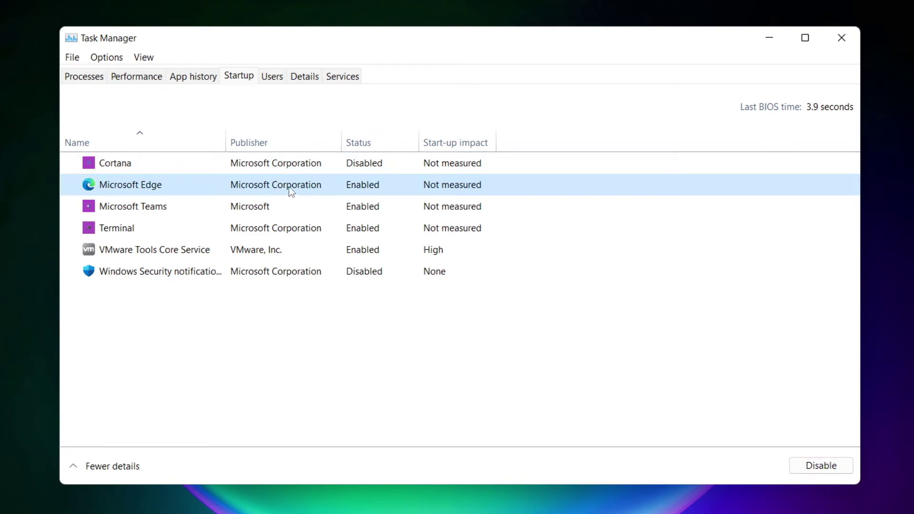
click(821, 466)
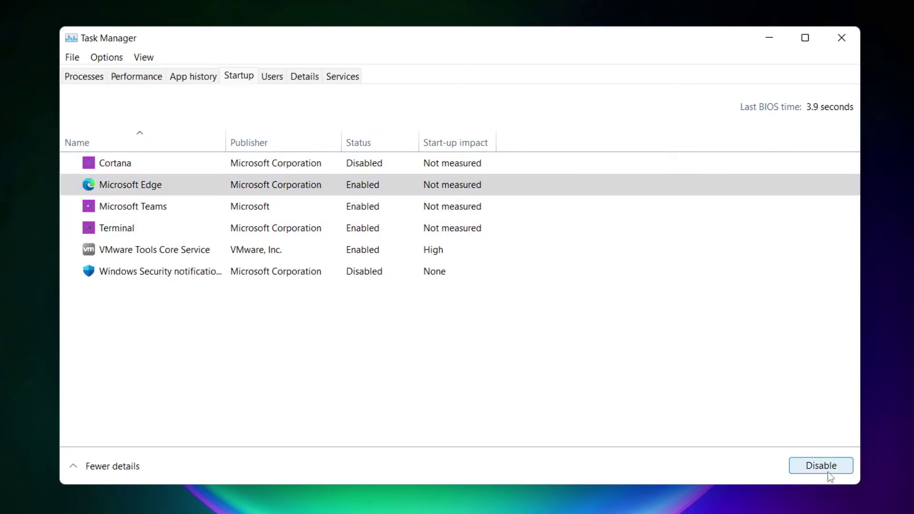
click(379, 209)
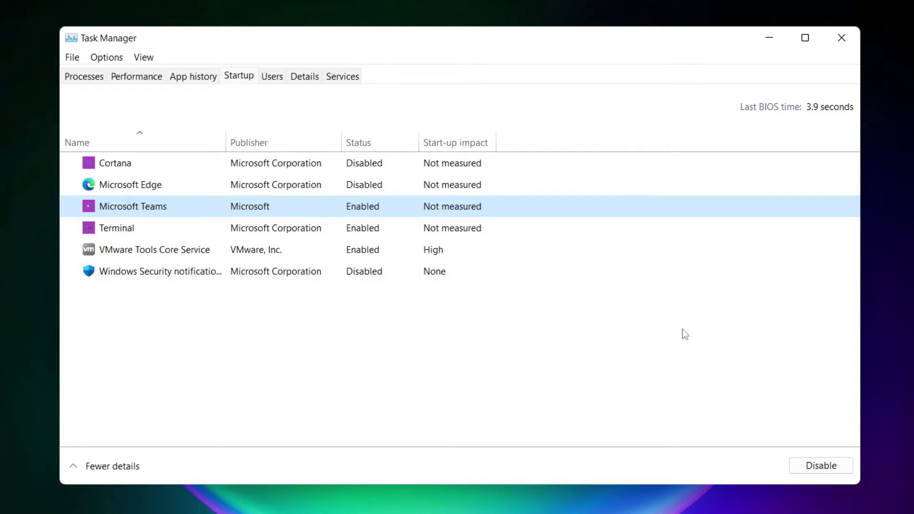
click(836, 467)
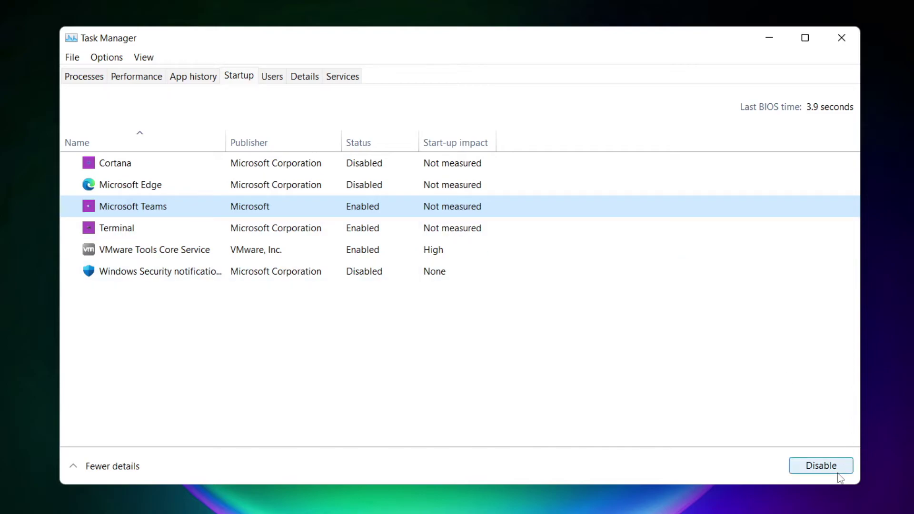
click(304, 233)
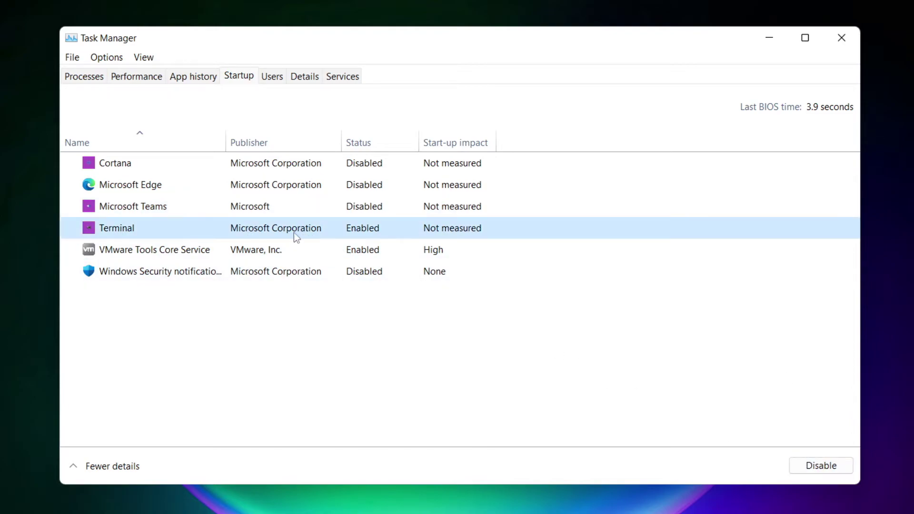
click(834, 469)
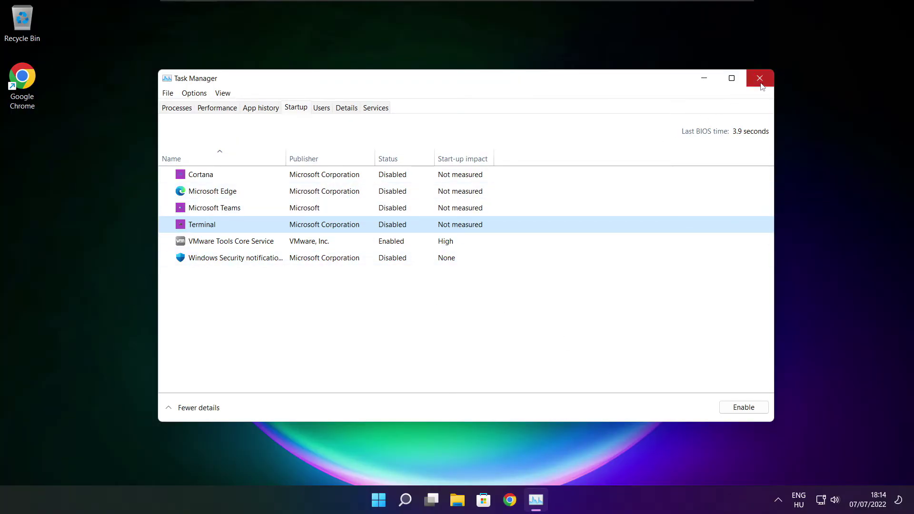
- Close Task Manager, launch Command Prompt as administrator from a 'cmd' search, and centre it
click(759, 79)
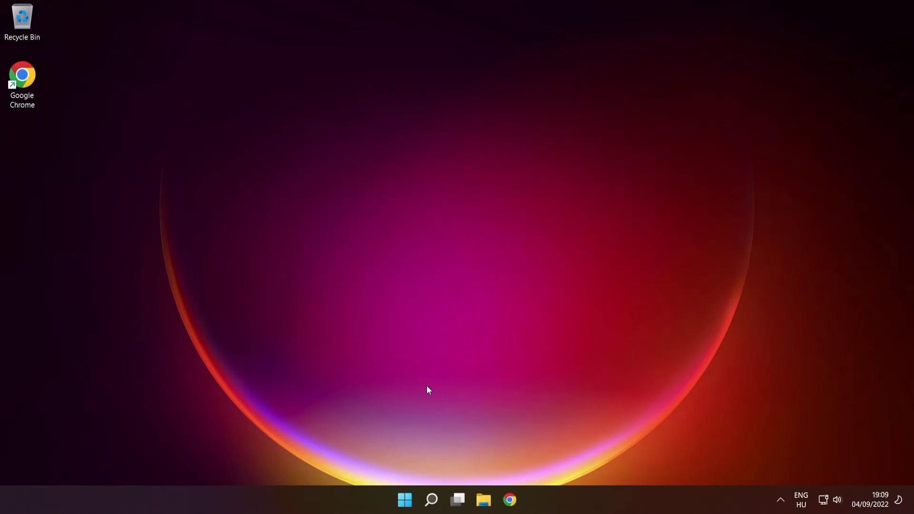
mouse_move(428, 509)
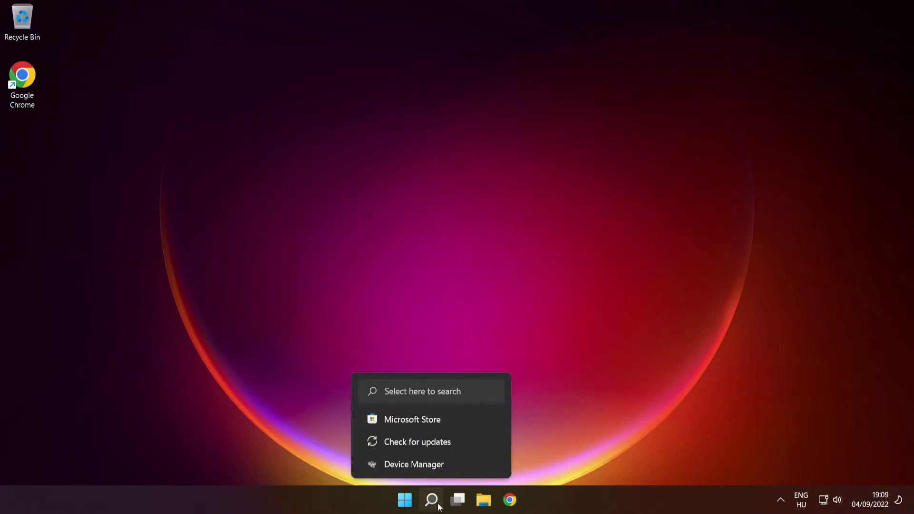
click(431, 501)
text(cmd)
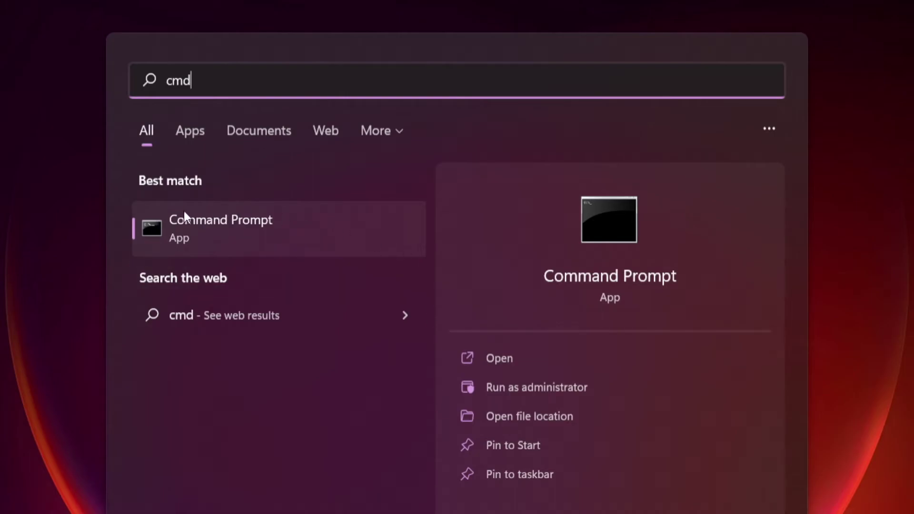
right_click(336, 226)
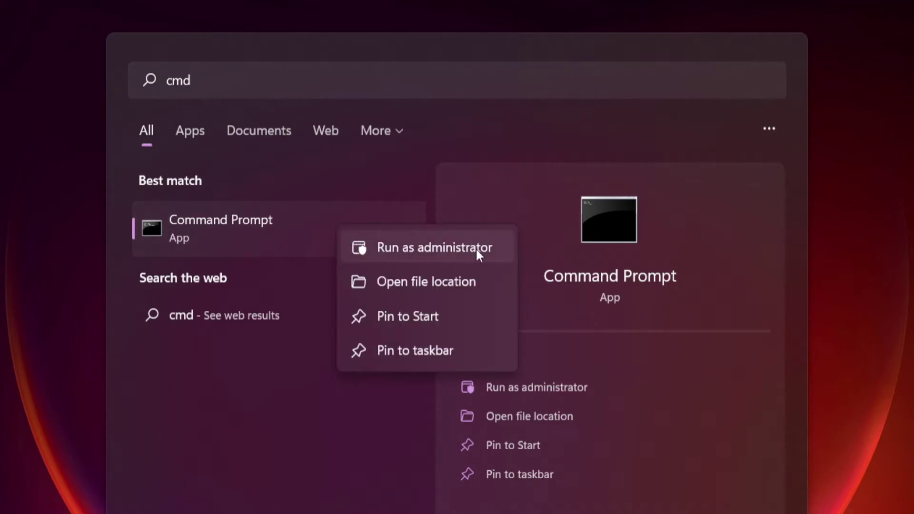
click(434, 246)
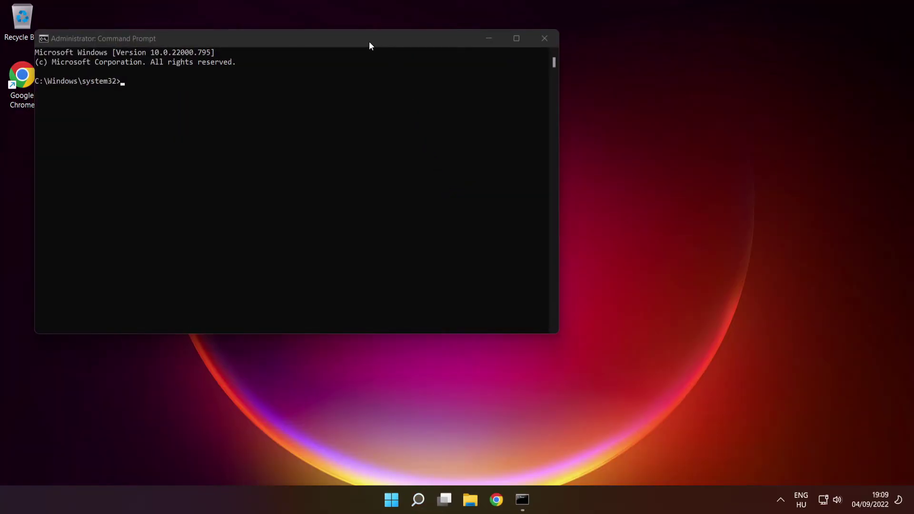
drag(369, 42, 527, 114)
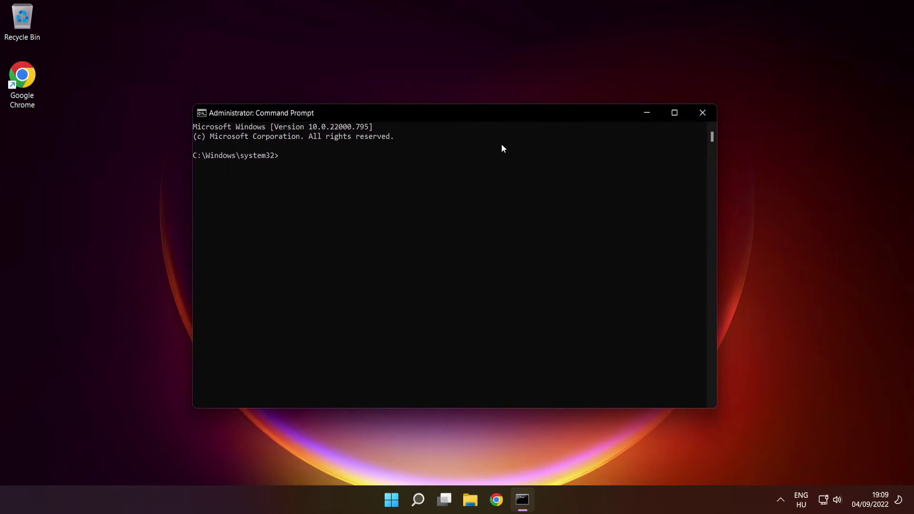
- Run sfc /scannow in the admin Command Prompt until verification reaches 100%
text(sfc /scannow)
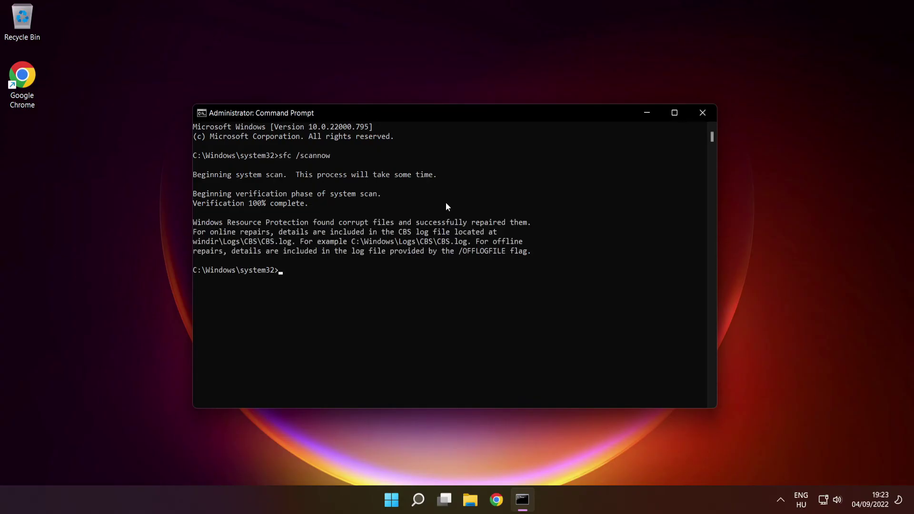
- Close Command Prompt and bring up the Start menu's power options to restart
click(704, 114)
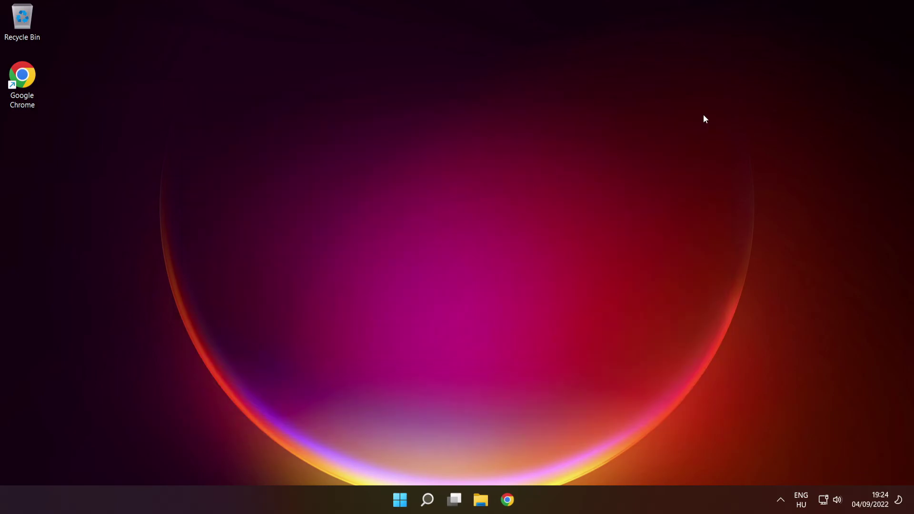
click(405, 499)
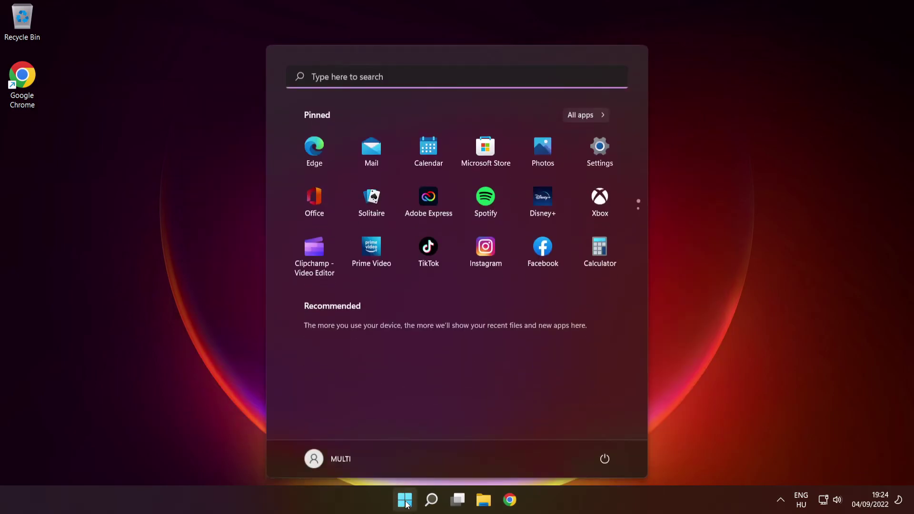
click(605, 459)
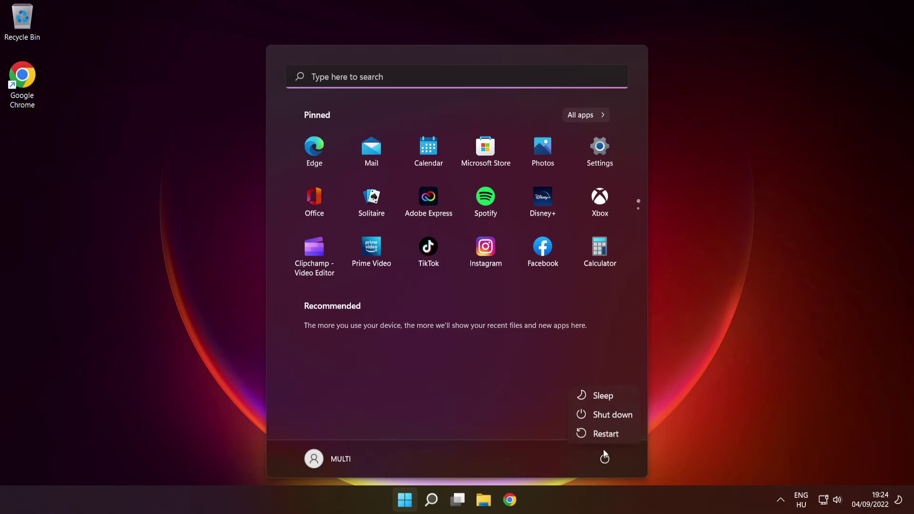